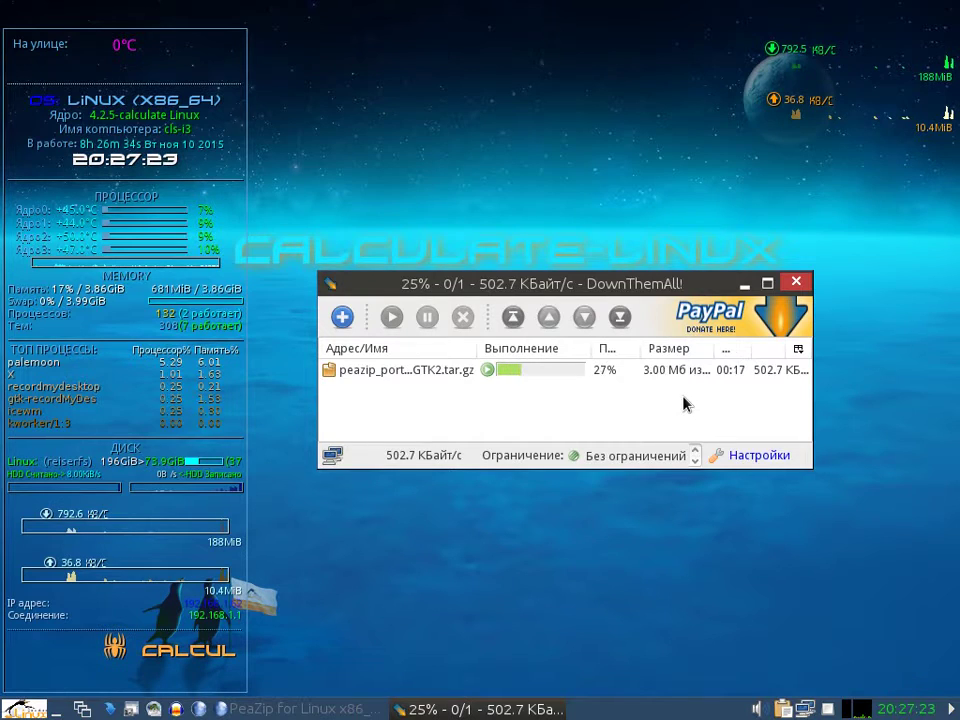
Step: Open the Загрузки folder of the home directory in the file manager and bring the DownThemAll download window to the front
{"action": "left_click", "coordinate": [30, 710]}
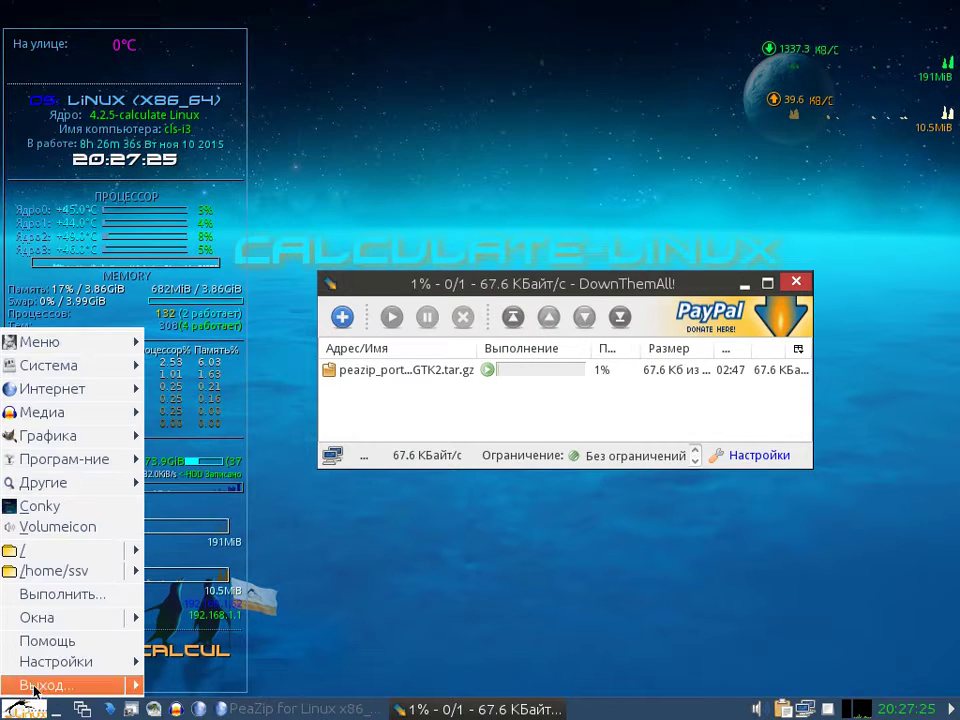
{"action": "left_click", "coordinate": [50, 572]}
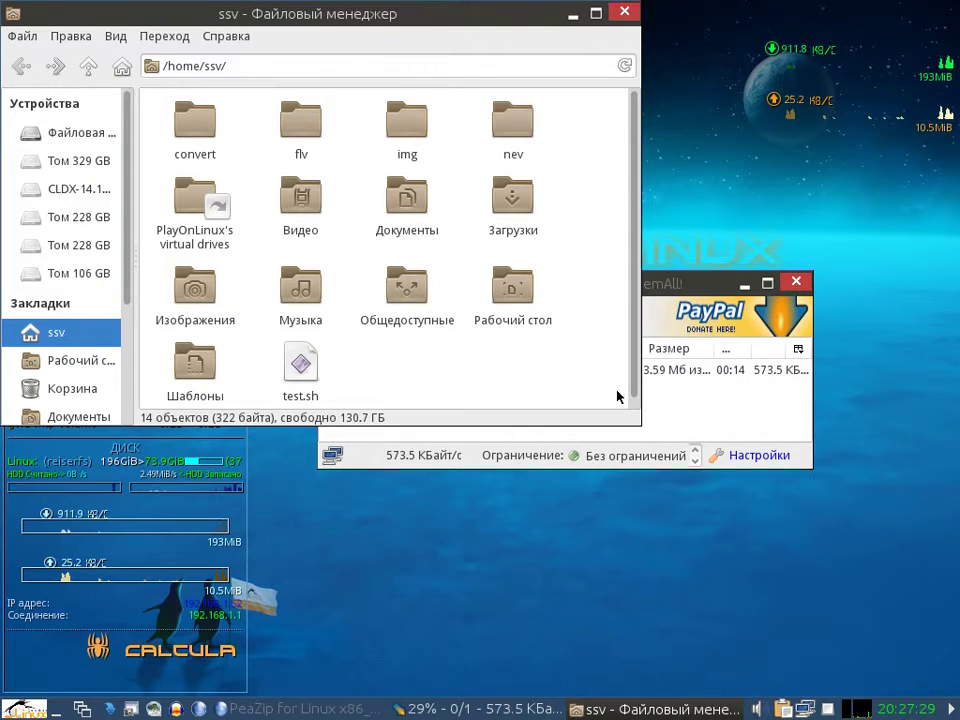
{"action": "double_click", "coordinate": [515, 215]}
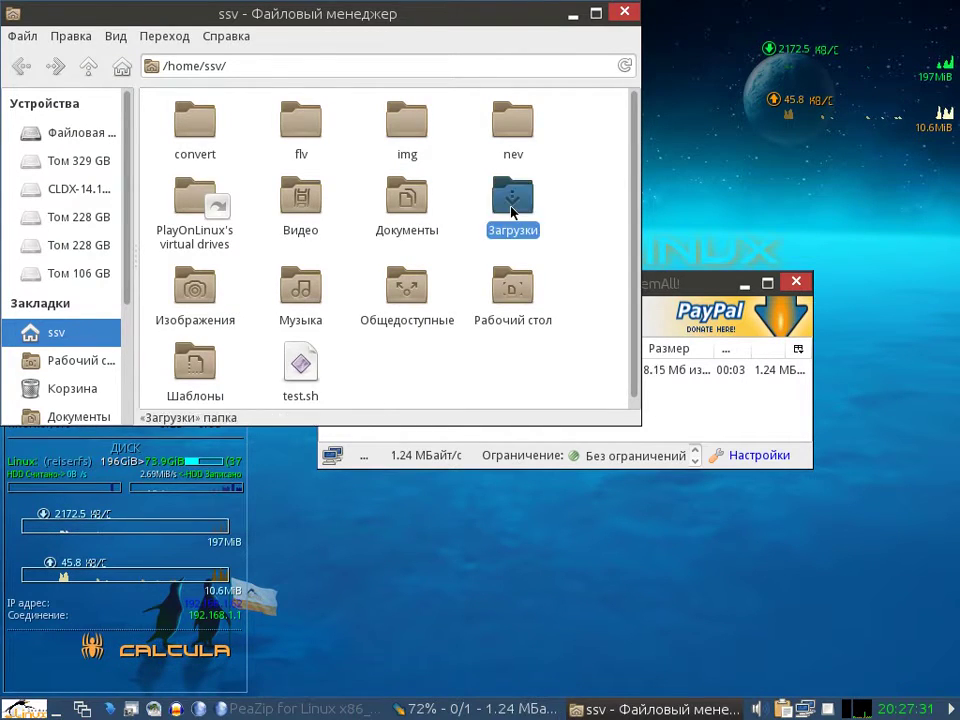
{"action": "left_click", "coordinate": [700, 286]}
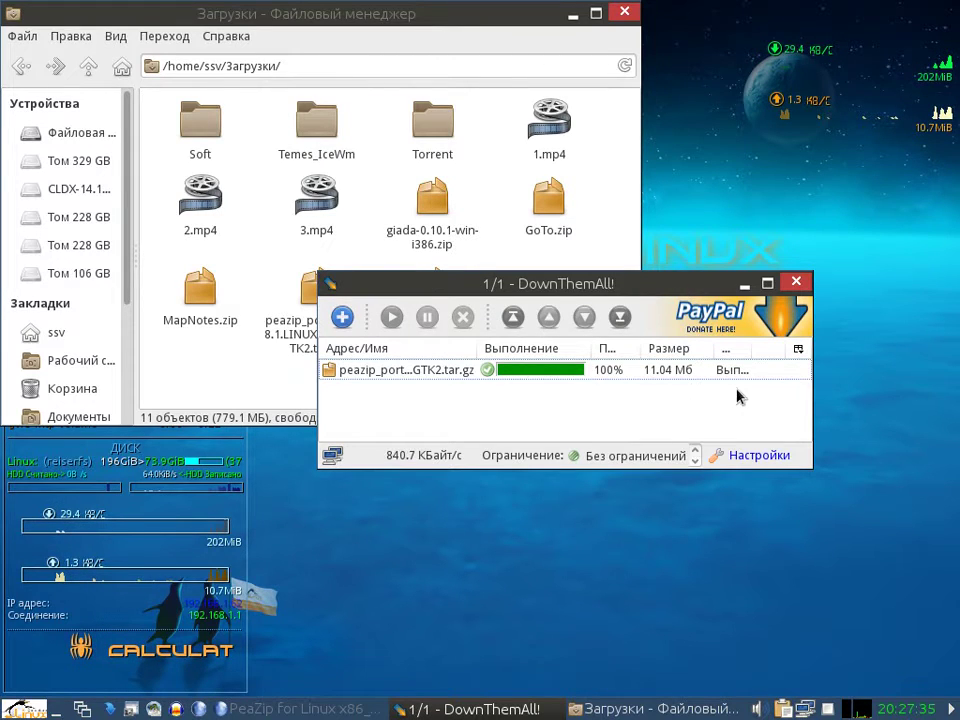
Step: Extract the peazip_portable-5.8.1.LINUX.x86_64.GTK2.tar.gz archive into the Загрузки folder
{"action": "left_click", "coordinate": [316, 300]}
{"action": "right_click", "coordinate": [316, 302]}
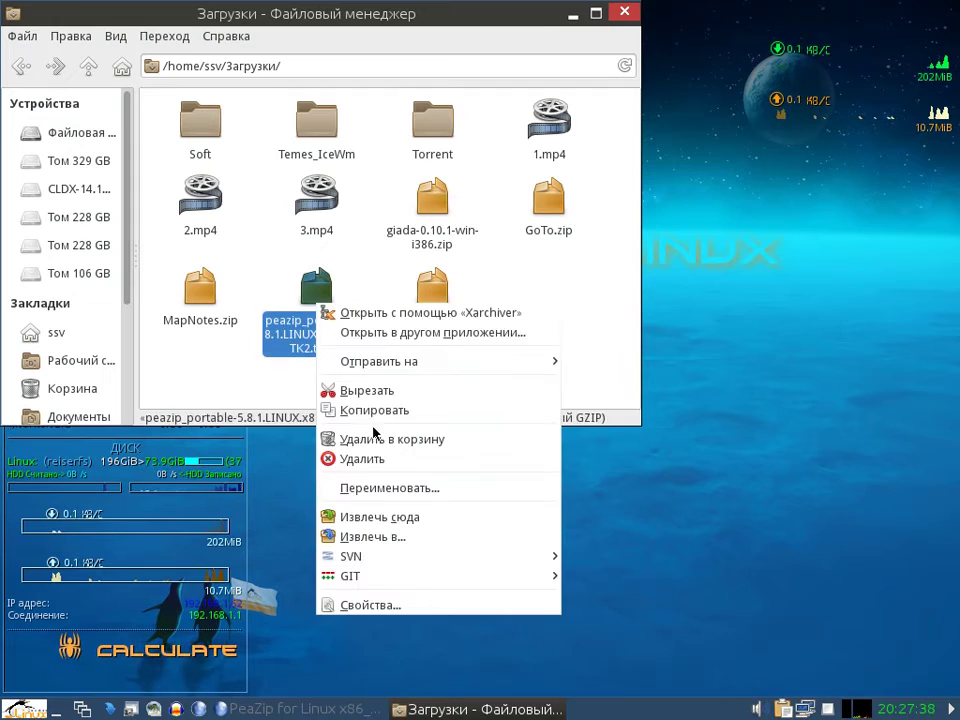
{"action": "left_click", "coordinate": [385, 516]}
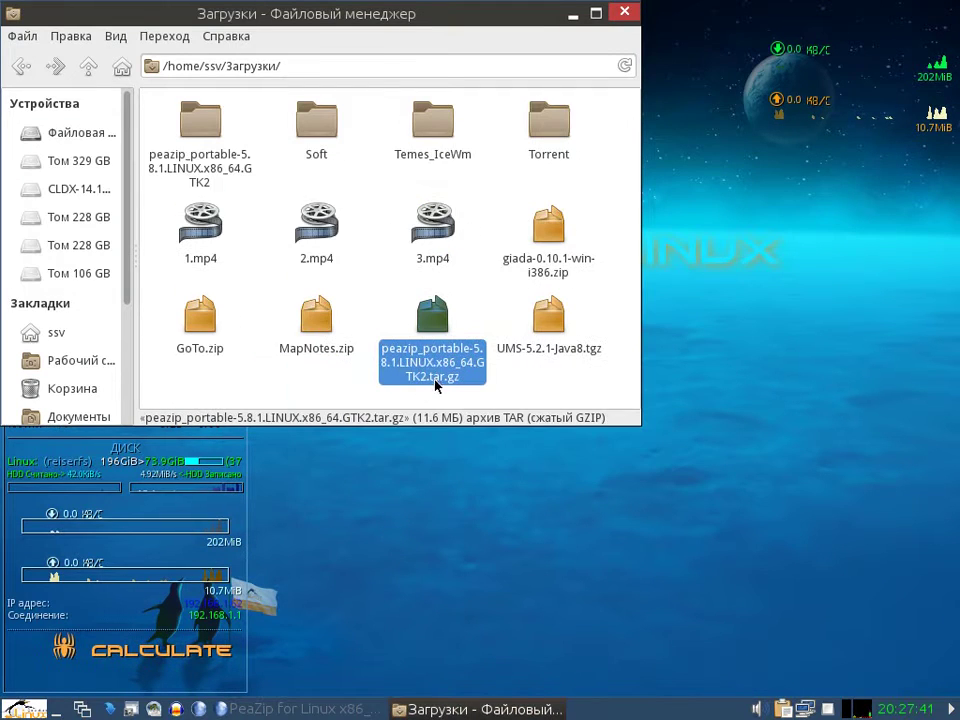
Step: Transfer the extracted peazip_portable-5.8.1.LINUX.x86_64.GTK2 folder from Загрузки to the home directory
{"action": "left_click", "coordinate": [222, 160]}
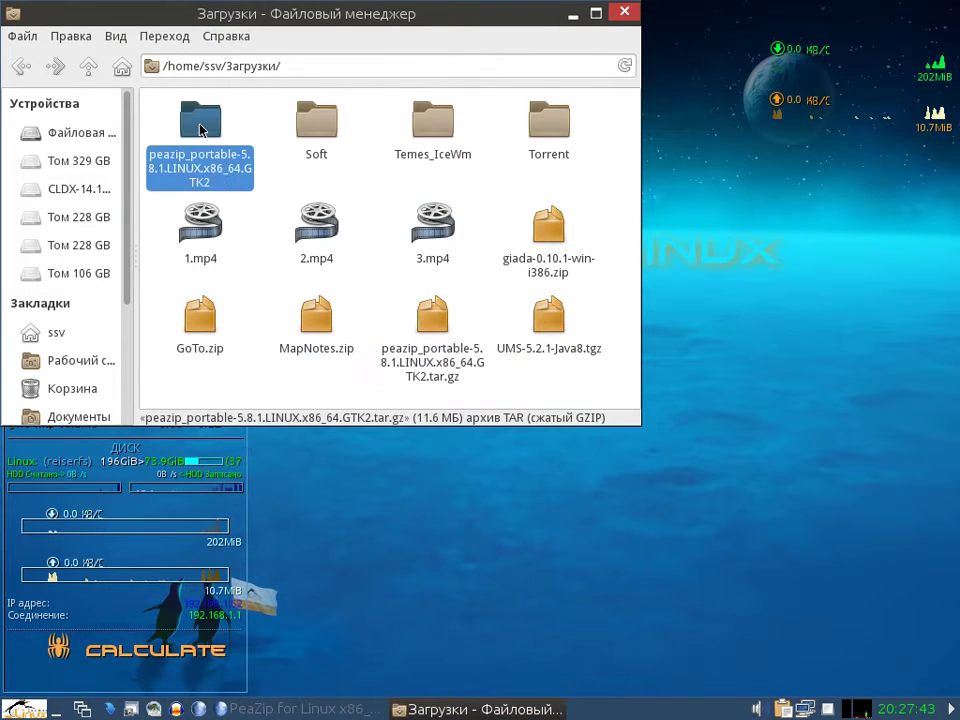
{"action": "right_click", "coordinate": [213, 119]}
{"action": "left_click", "coordinate": [242, 248]}
{"action": "left_click", "coordinate": [68, 335]}
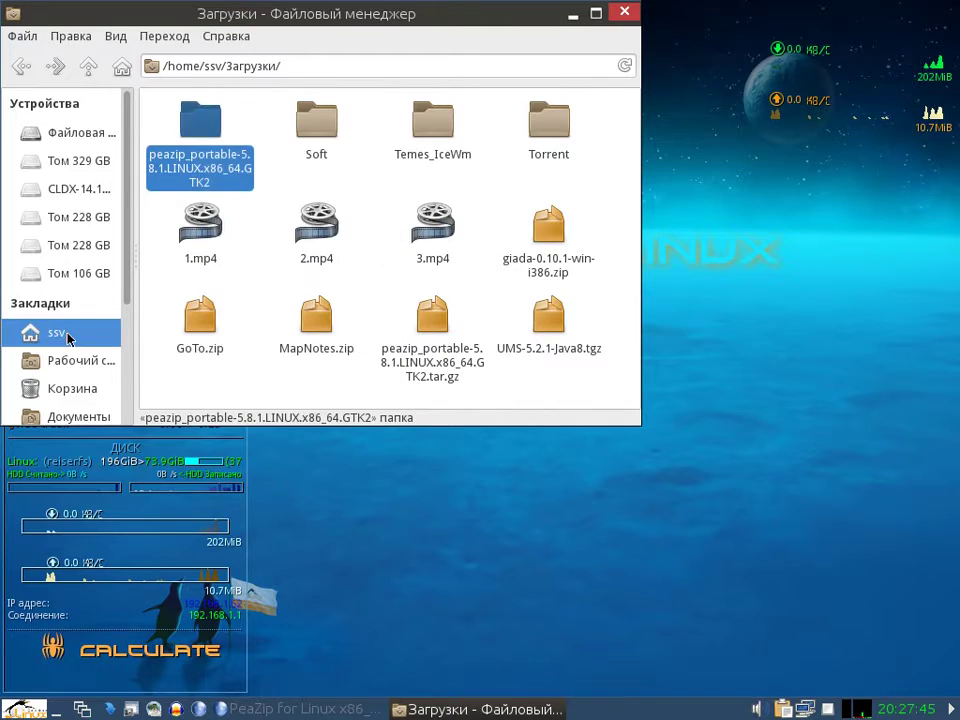
{"action": "right_click", "coordinate": [451, 357]}
{"action": "left_click", "coordinate": [522, 412]}
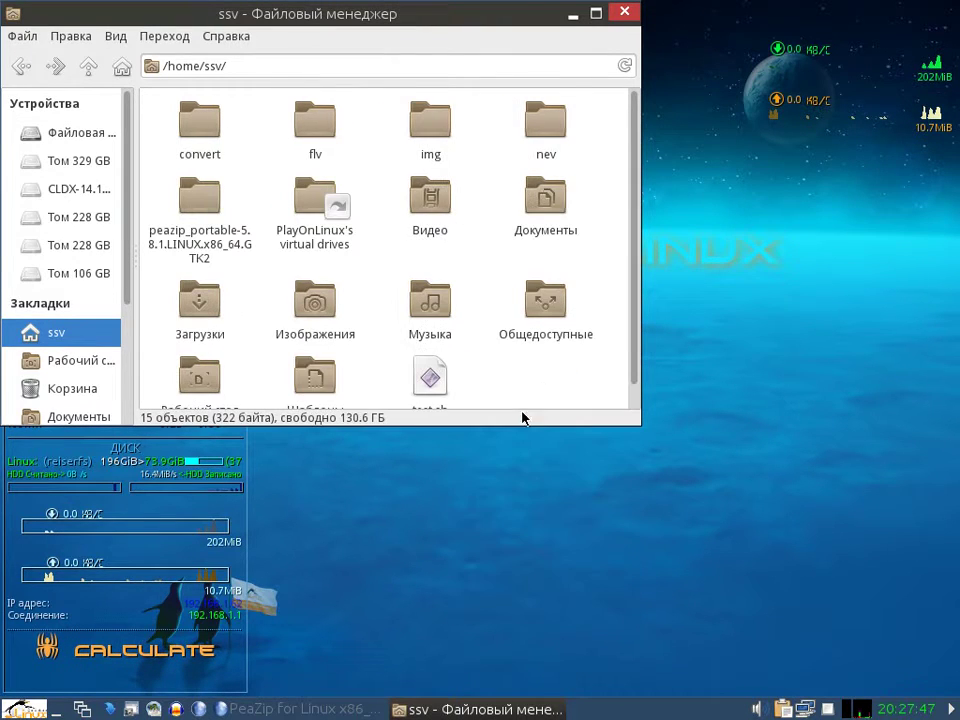
Step: Rename the PeaZip folder in the home directory as .peazip_portable-5.8.1
{"action": "right_click", "coordinate": [212, 240]}
{"action": "left_click", "coordinate": [266, 459]}
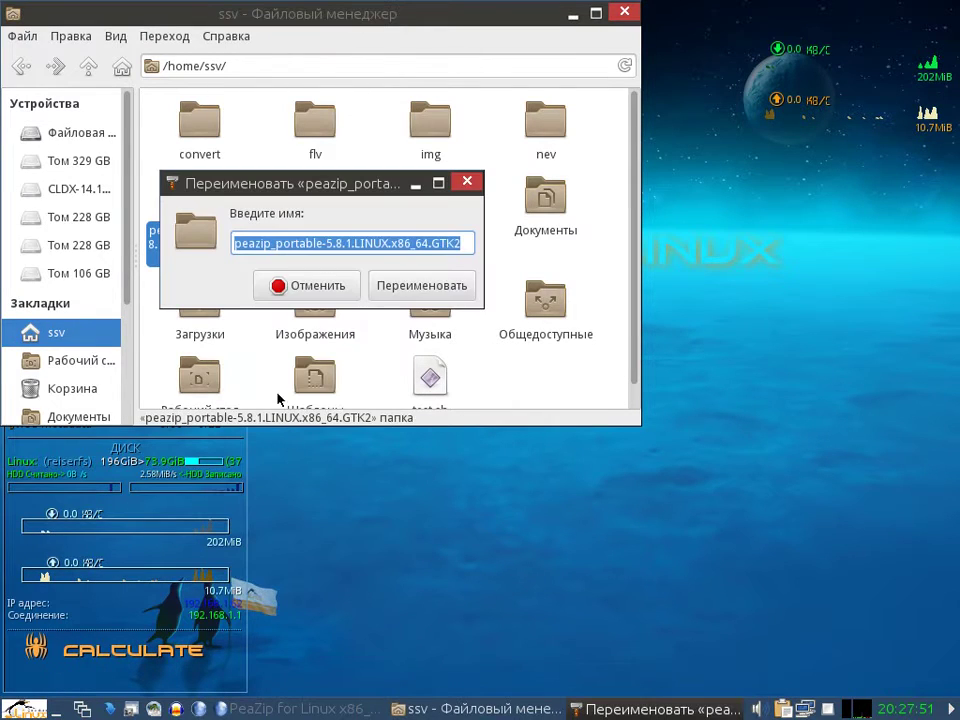
{"action": "left_click", "coordinate": [462, 244]}
{"action": "left_click_drag", "start_coordinate": [462, 244], "coordinate": [349, 244]}
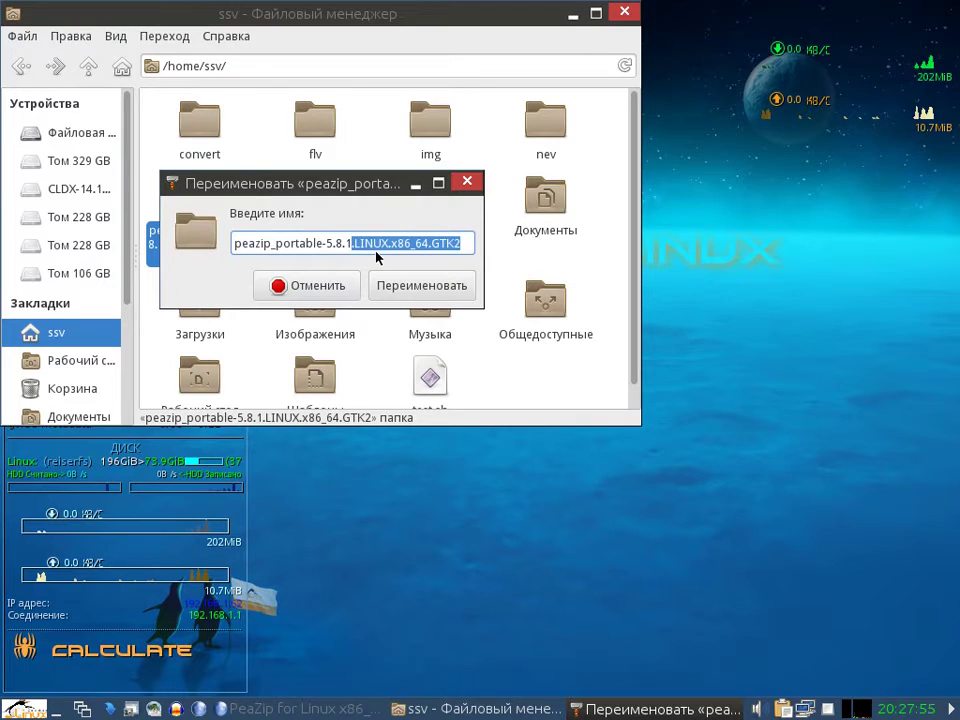
{"action": "key", "text": "BackSpace"}
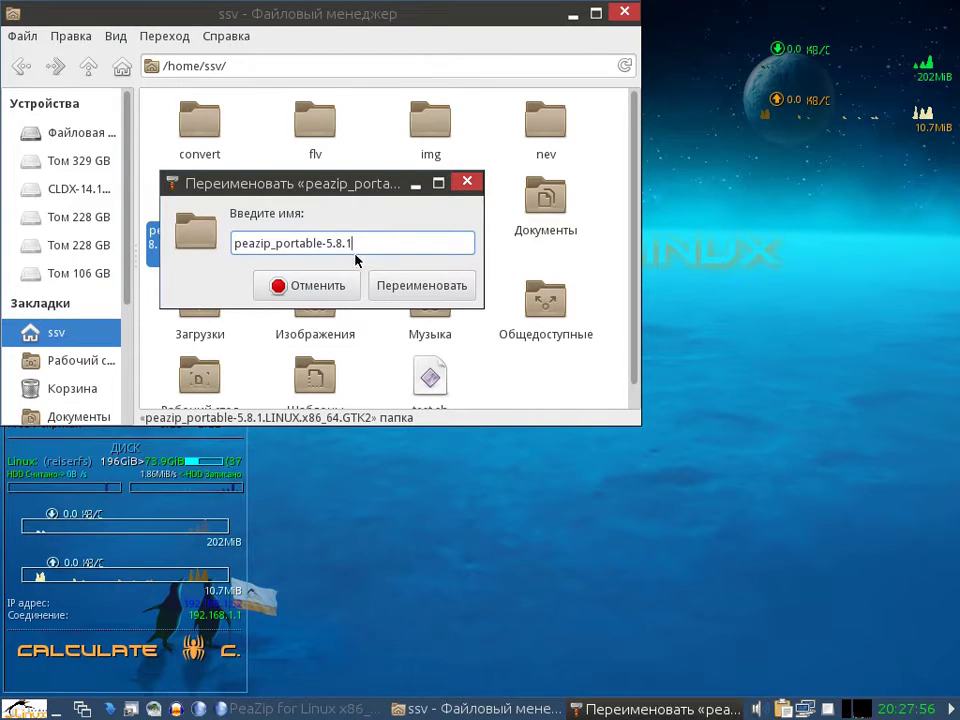
{"action": "left_click", "coordinate": [234, 243]}
{"action": "type", "text": "."}
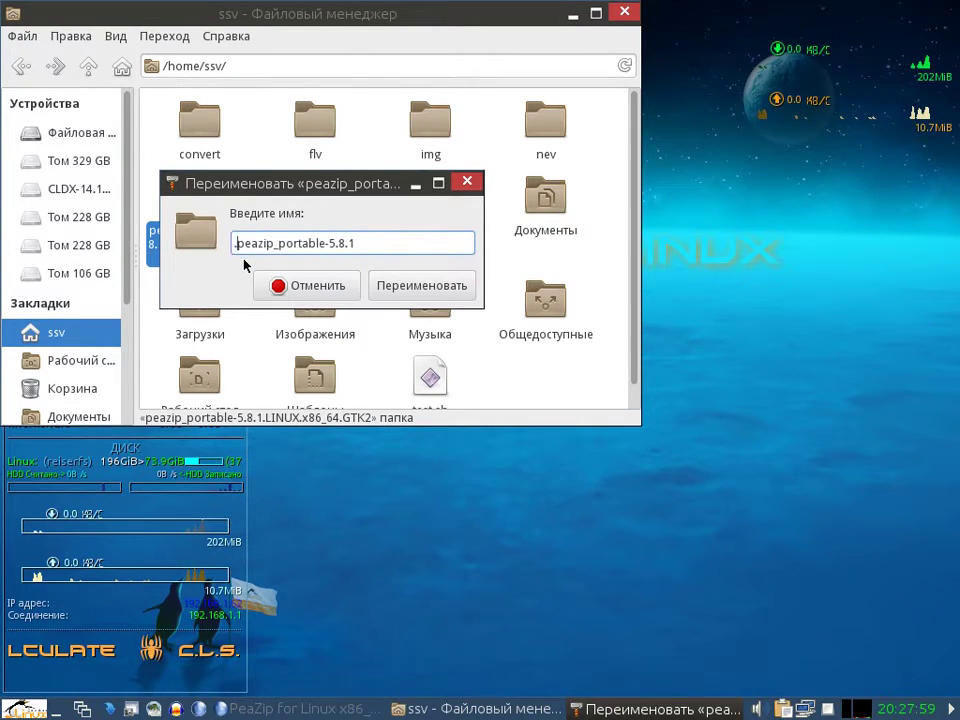
{"action": "left_click", "coordinate": [355, 244]}
{"action": "left_click", "coordinate": [428, 290]}
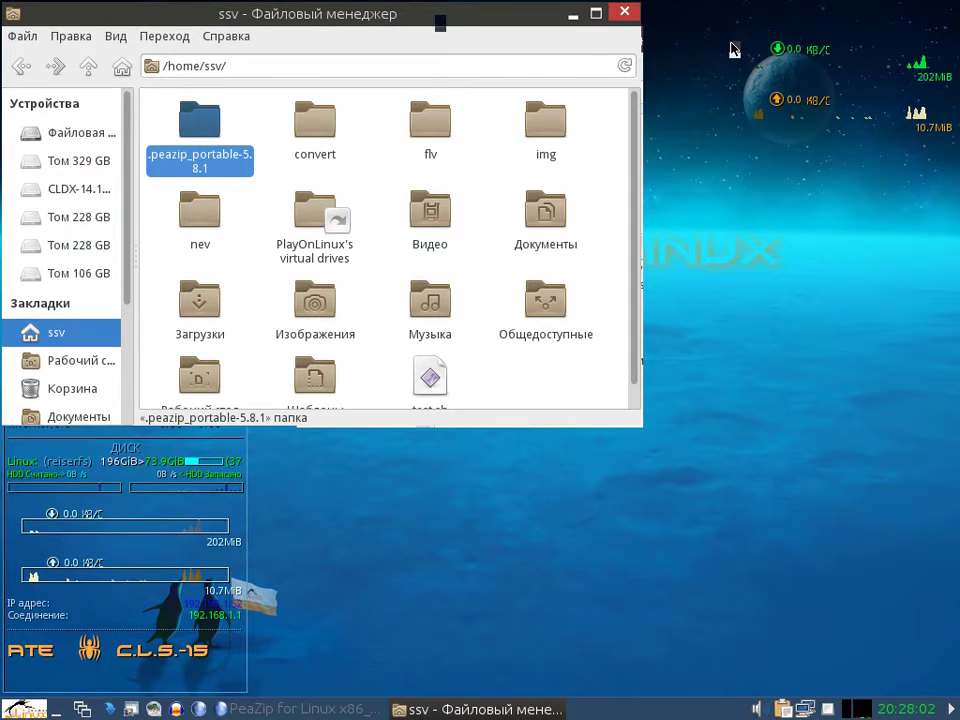
Step: Move the file manager window so it no longer covers the system monitor, leaving no folder selected
{"action": "left_click_drag", "start_coordinate": [440, 22], "coordinate": [735, 48]}
{"action": "left_click", "coordinate": [786, 150]}
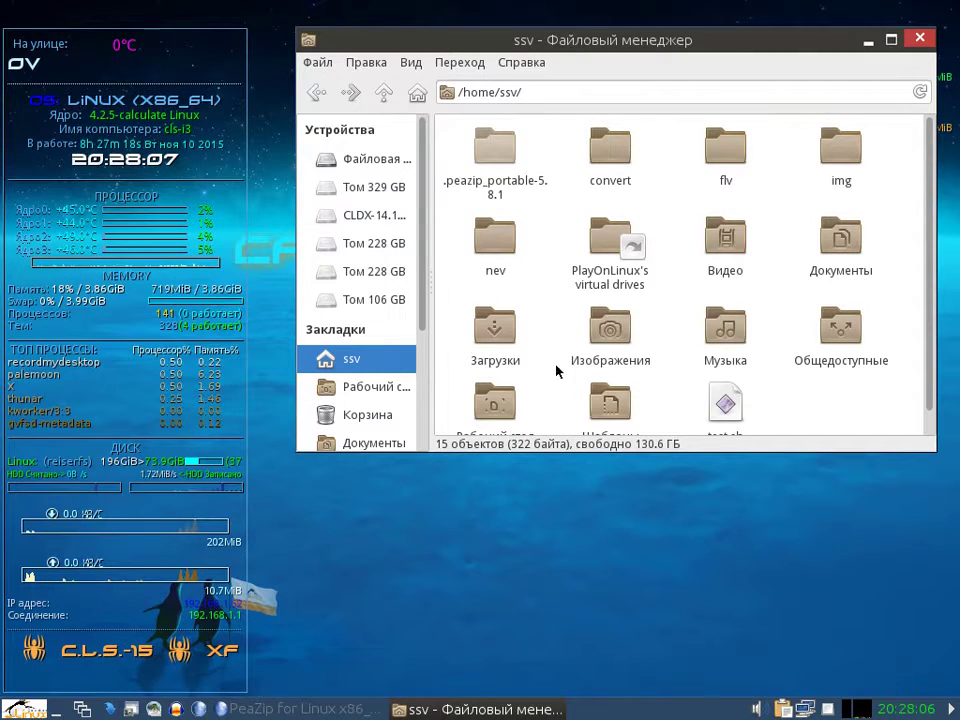
{"action": "left_click", "coordinate": [498, 158]}
{"action": "left_click", "coordinate": [543, 248]}
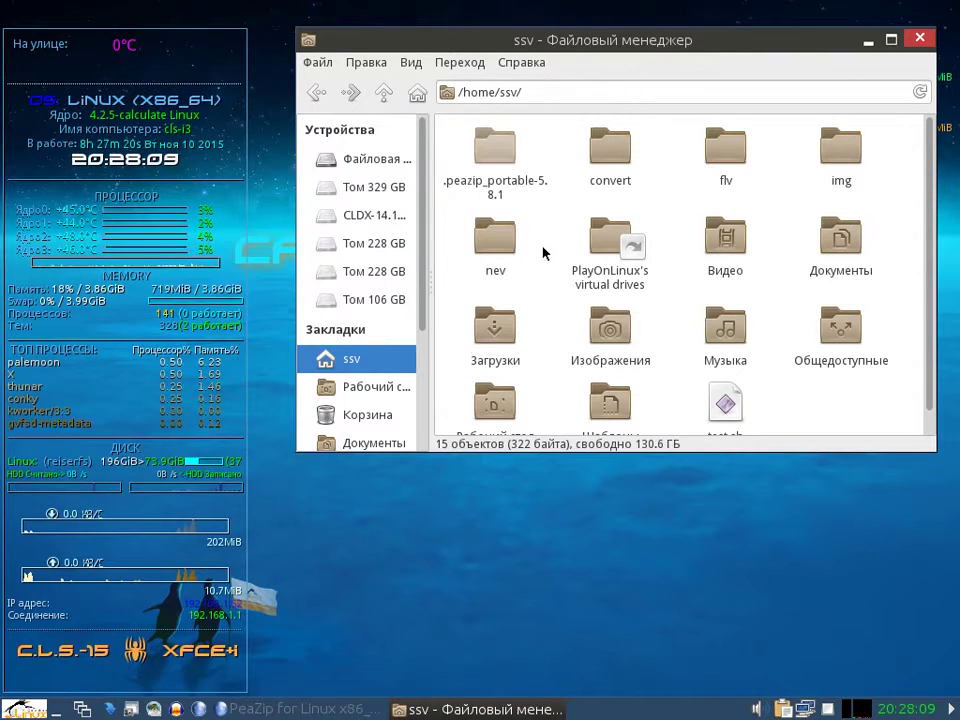
Step: Open a terminal and switch to the root account with su, entering the root password
{"action": "key", "text": "ctrl+alt+t"}
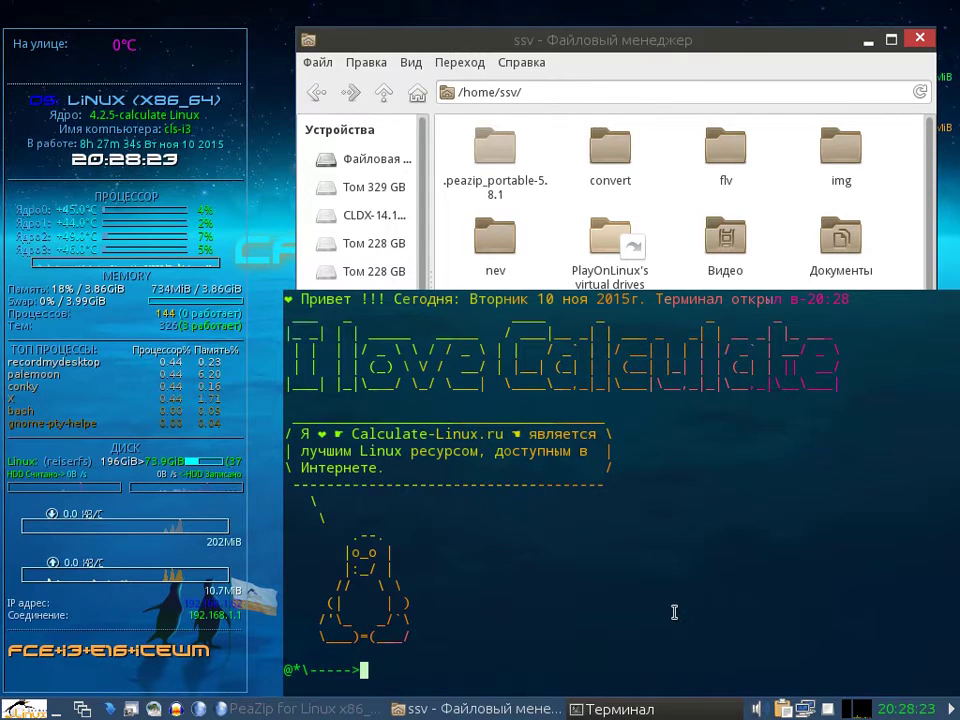
{"action": "type", "text": "su"}
{"action": "key", "text": "Return"}
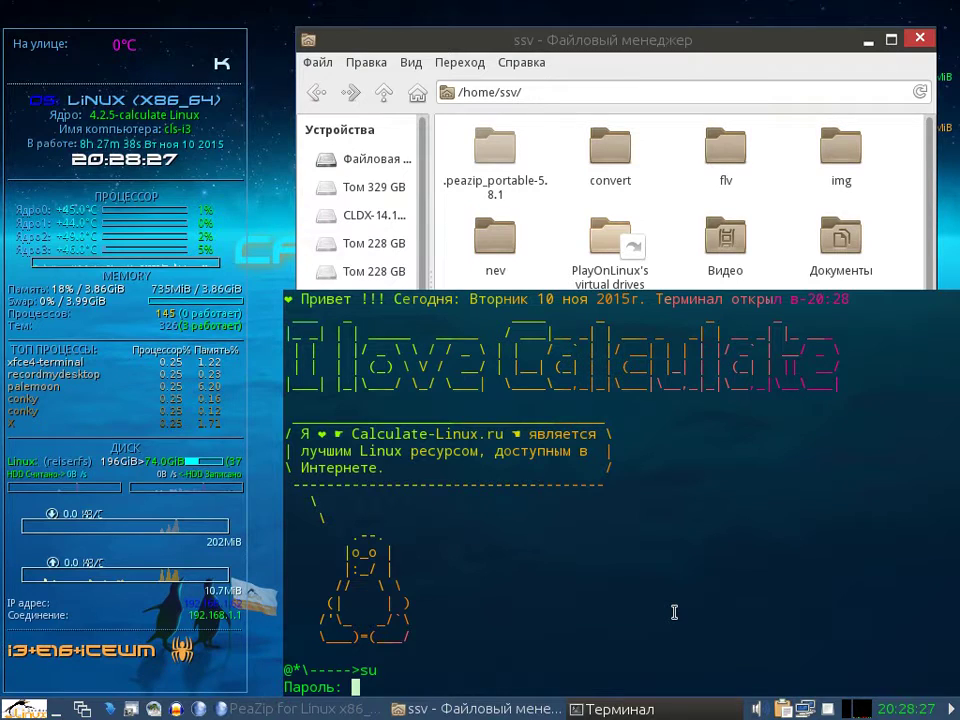
{"action": "key", "text": "Return"}
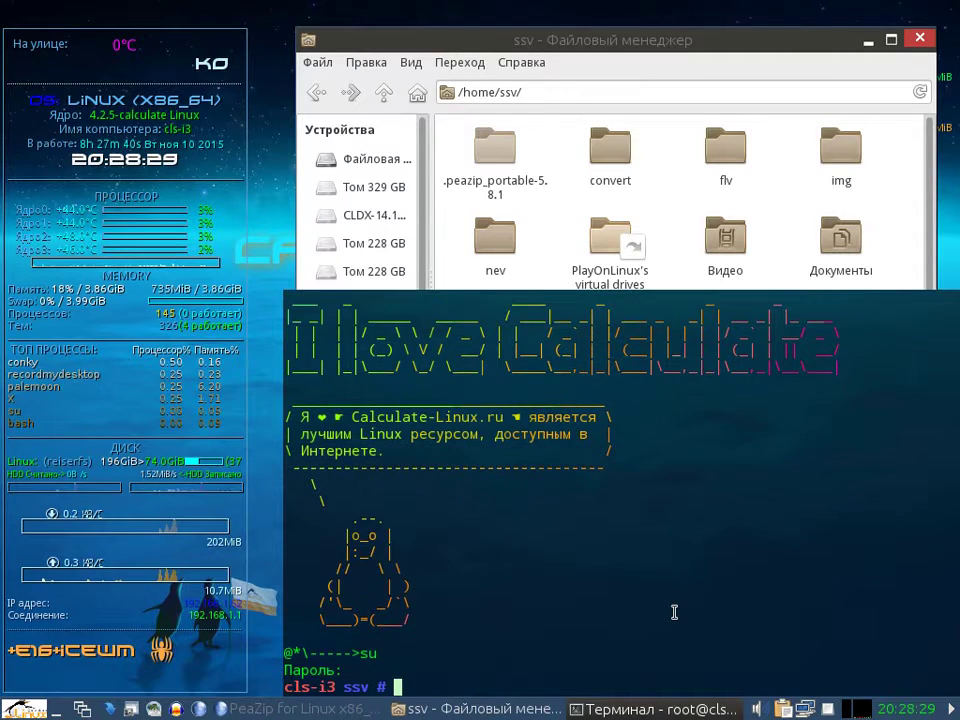
Step: Turn off command history with "set +o history" and clear the terminal screen
{"action": "type", "text": "set "}
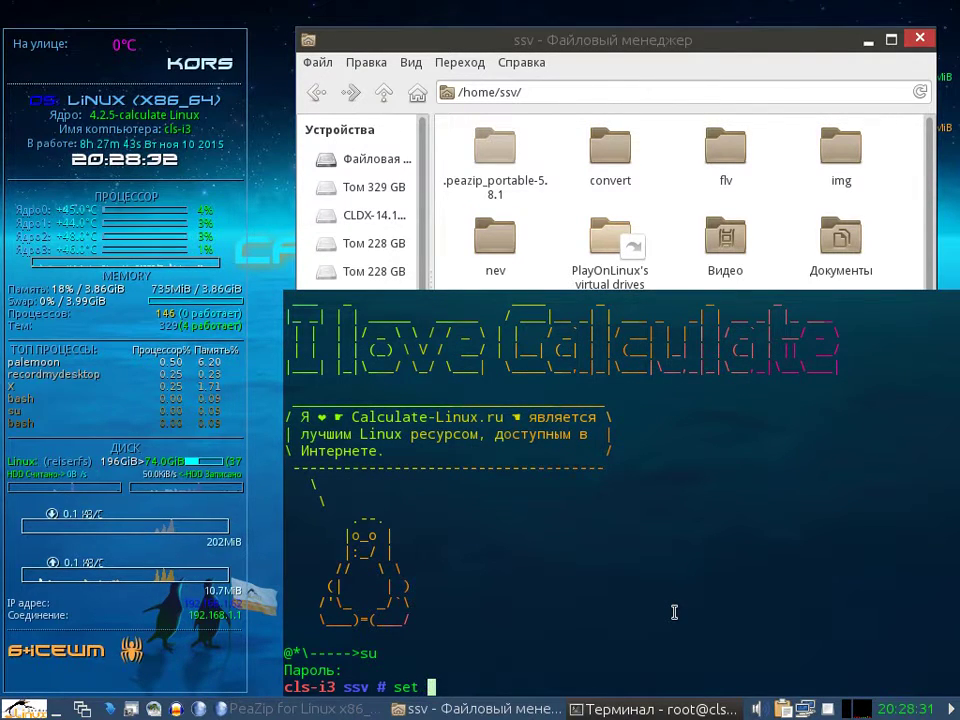
{"action": "type", "text": "+o hi"}
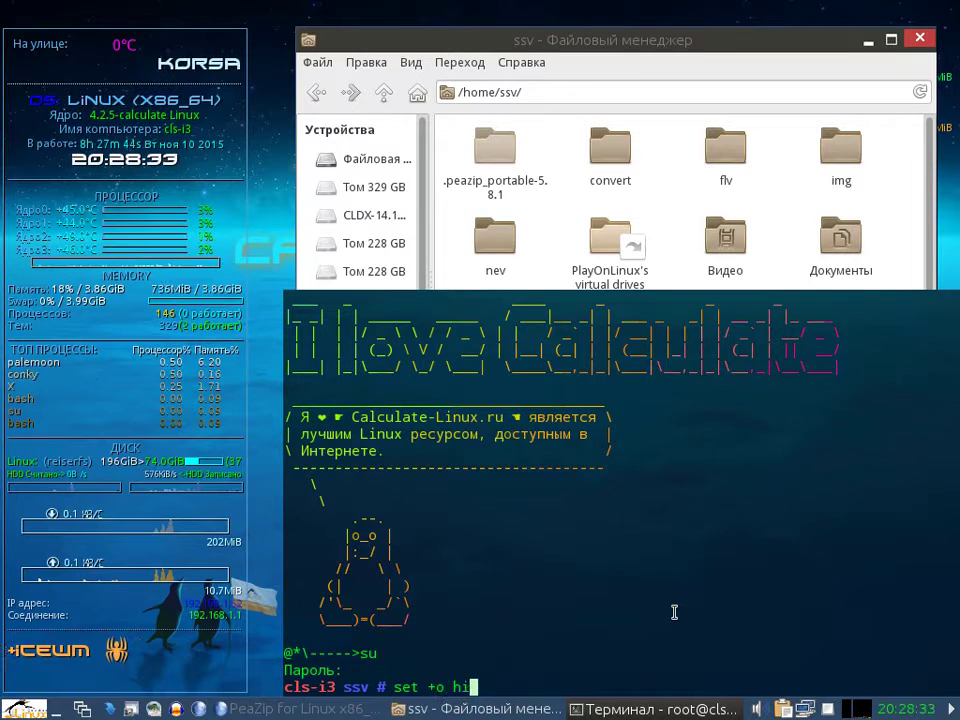
{"action": "type", "text": "story"}
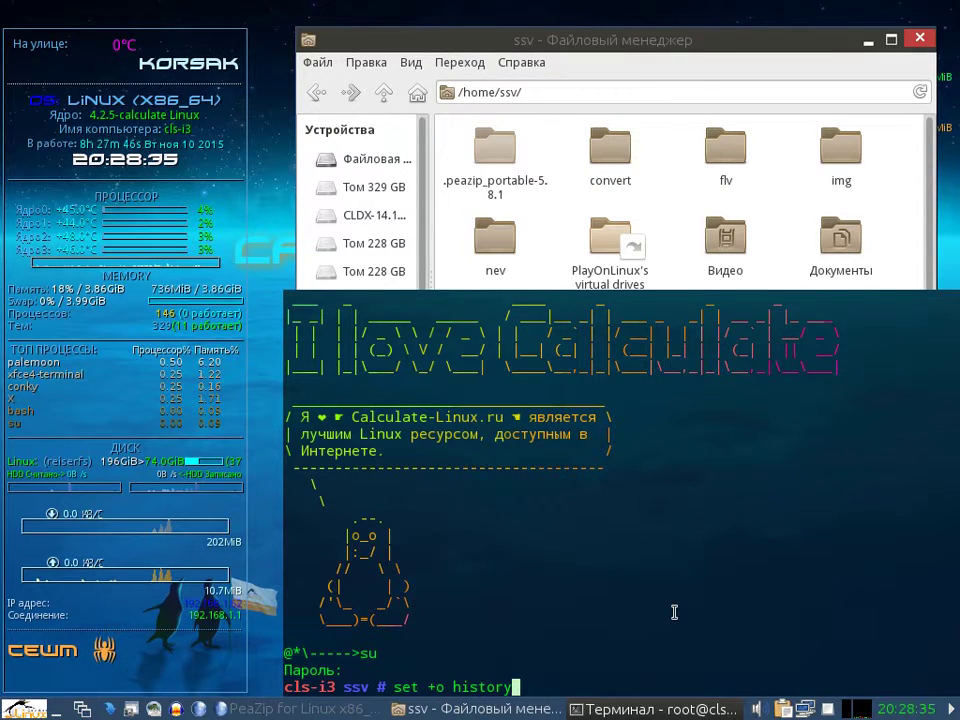
{"action": "key", "text": "Return"}
{"action": "type", "text": "clear"}
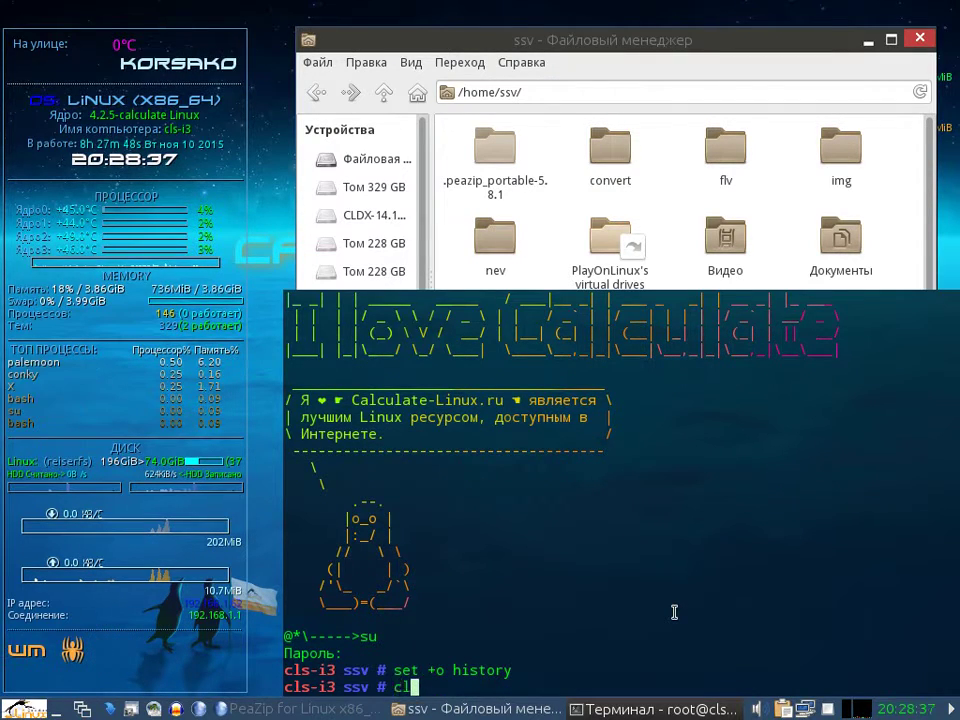
{"action": "key", "text": "Return"}
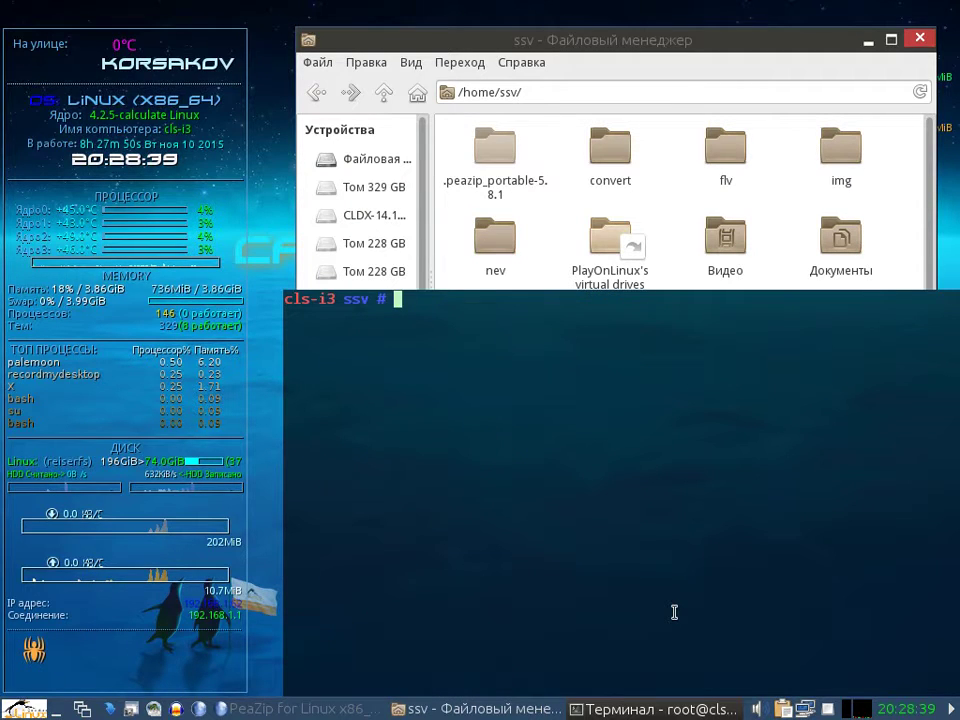
Step: Grant full permissions recursively to the PeaZip folder by running "chmod -R 0777 /home/ssv/.peazip_portable-5.8.1"
{"action": "type", "text": "chmod "}
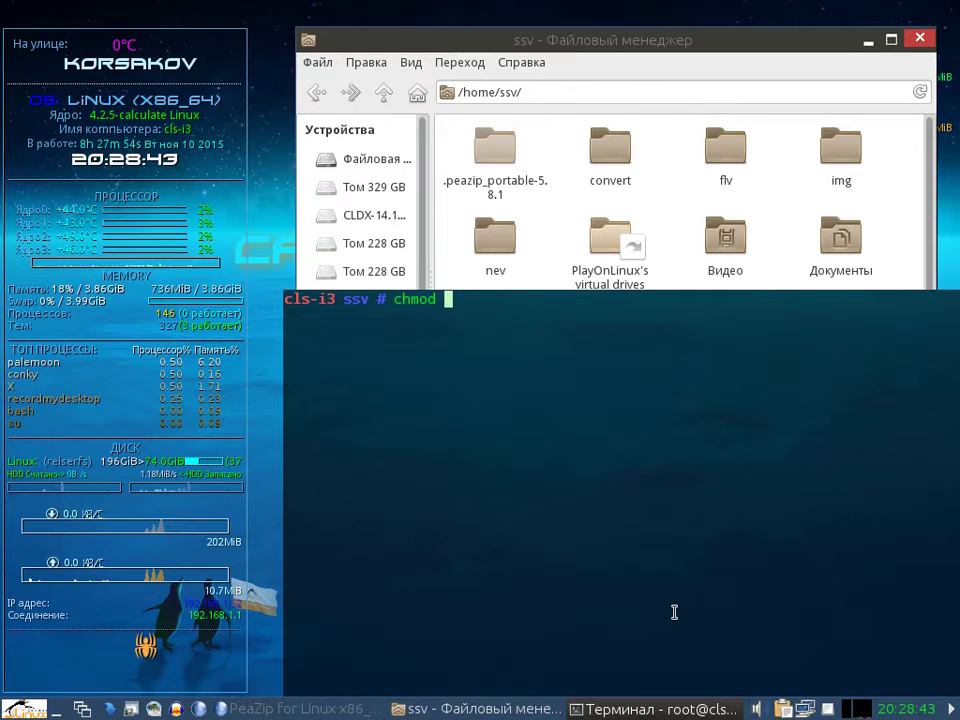
{"action": "type", "text": "-r"}
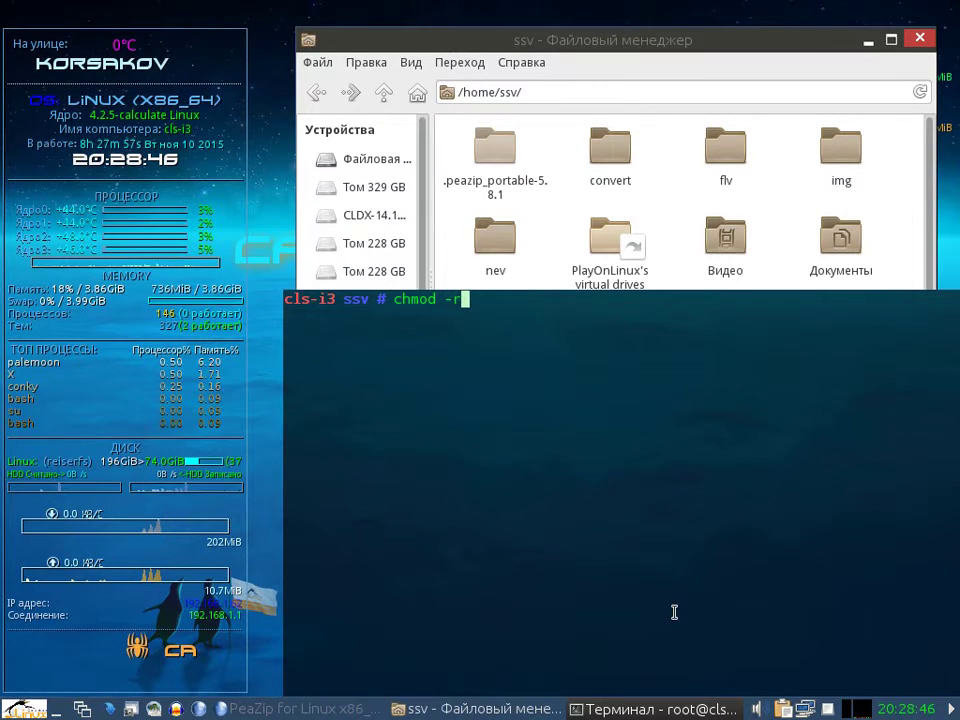
{"action": "key", "text": "BackSpace"}
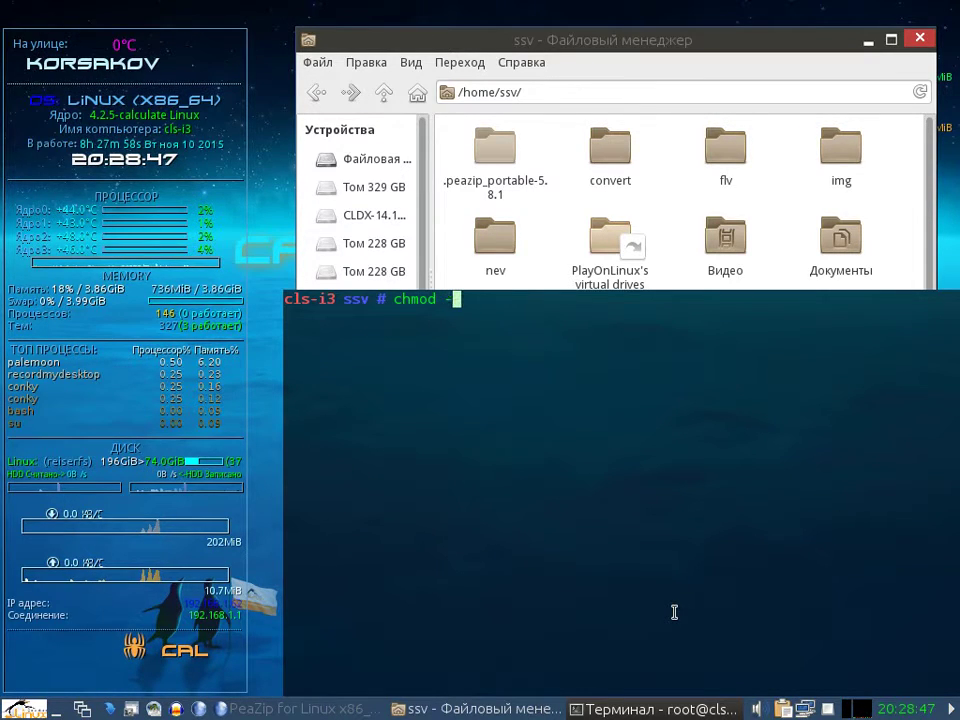
{"action": "type", "text": "R"}
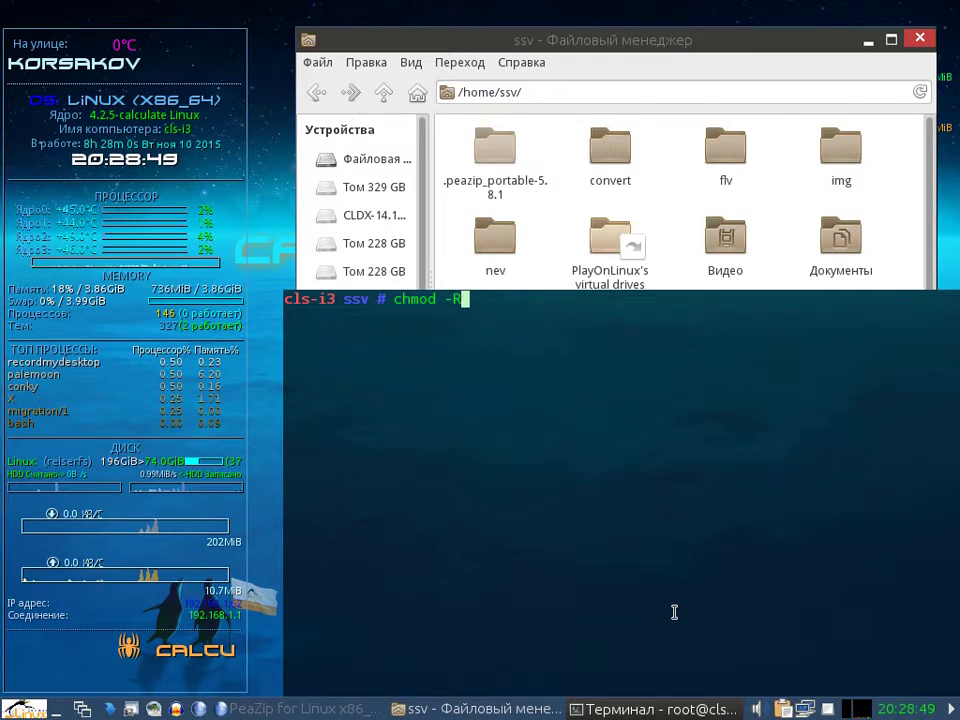
{"action": "type", "text": " 0777"}
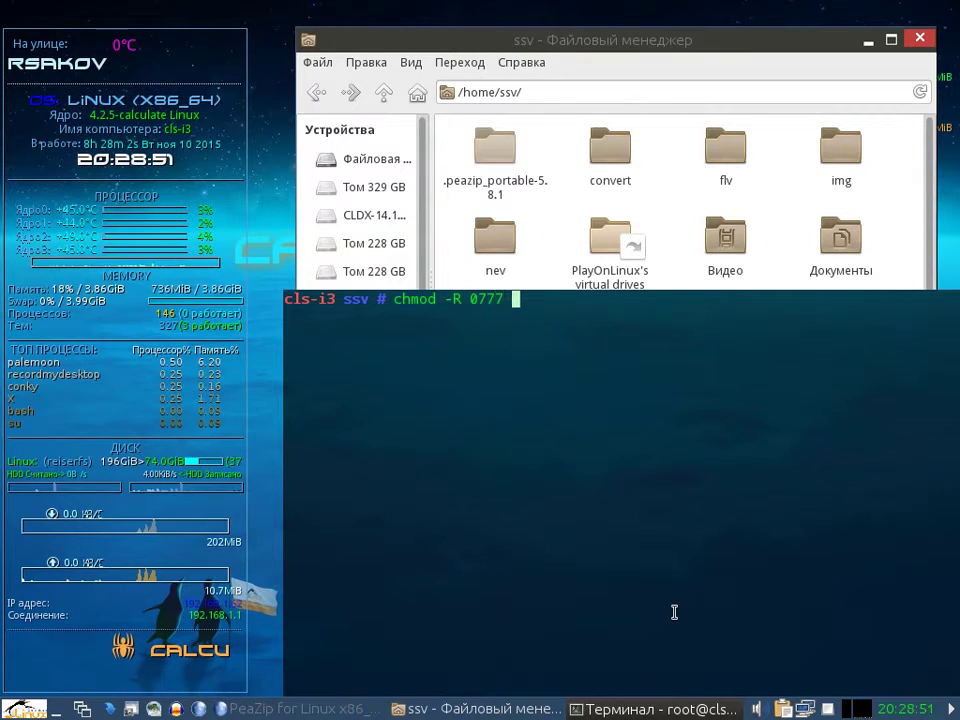
{"action": "left_click_drag", "start_coordinate": [481, 170], "coordinate": [615, 521]}
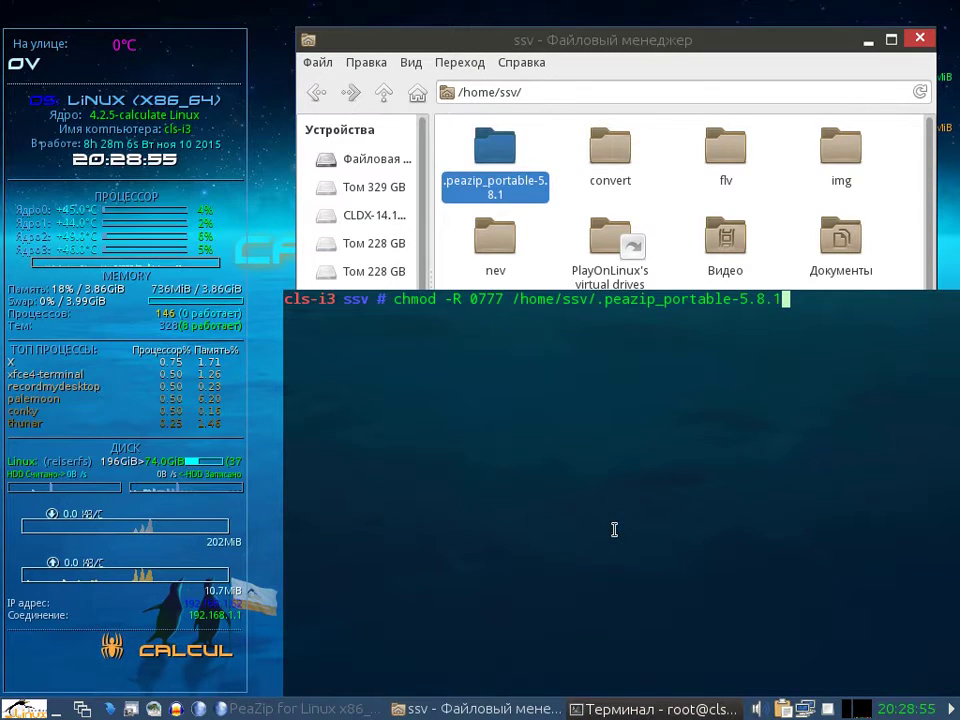
{"action": "key", "text": "Return"}
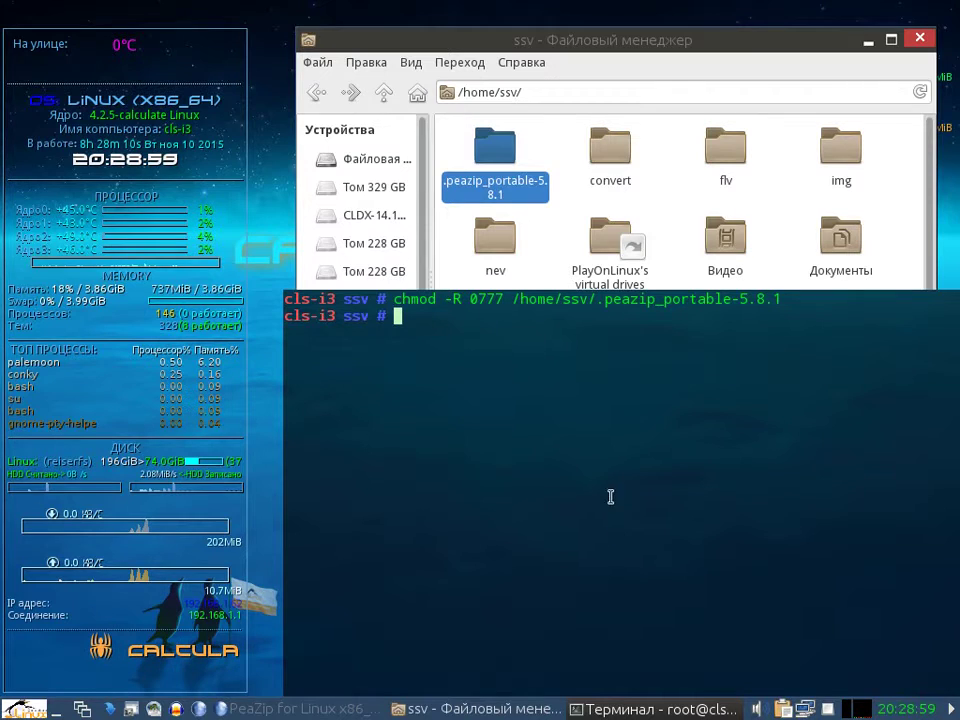
Step: Run the peazip executable from the .peazip_portable-5.8.1 folder in the file manager and maximize the program window
{"action": "left_click", "coordinate": [552, 211]}
{"action": "double_click", "coordinate": [500, 152]}
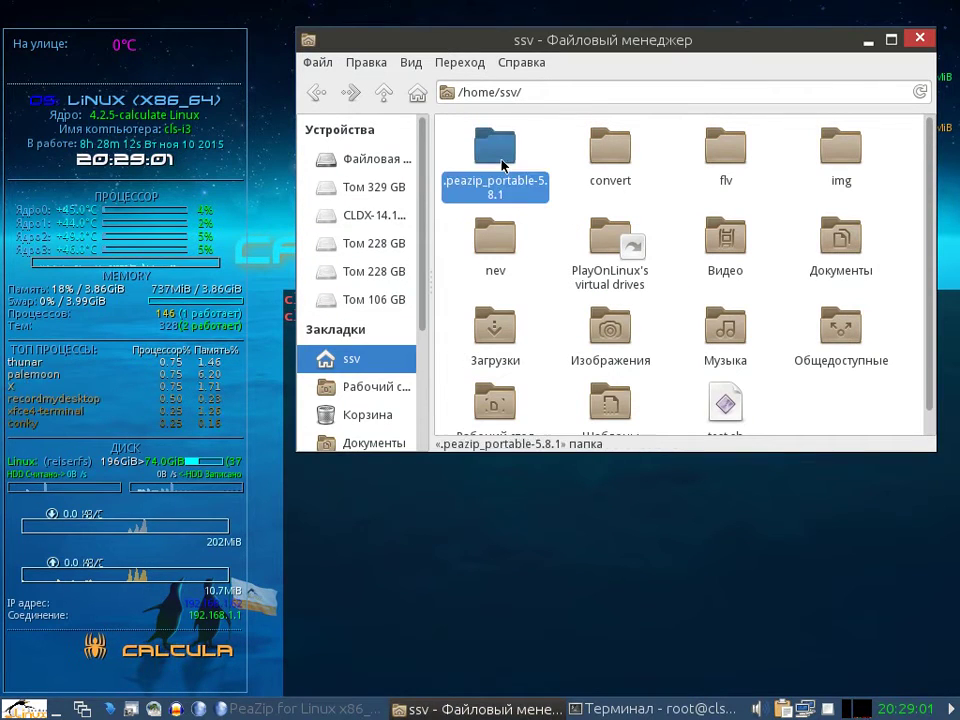
{"action": "right_click", "coordinate": [845, 148]}
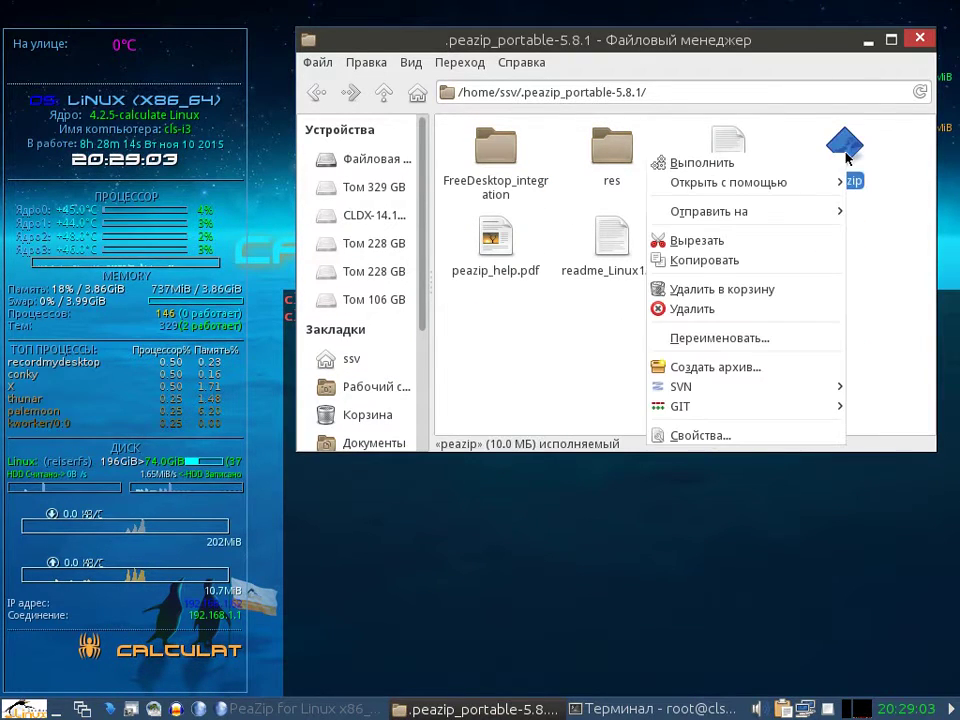
{"action": "left_click", "coordinate": [806, 159]}
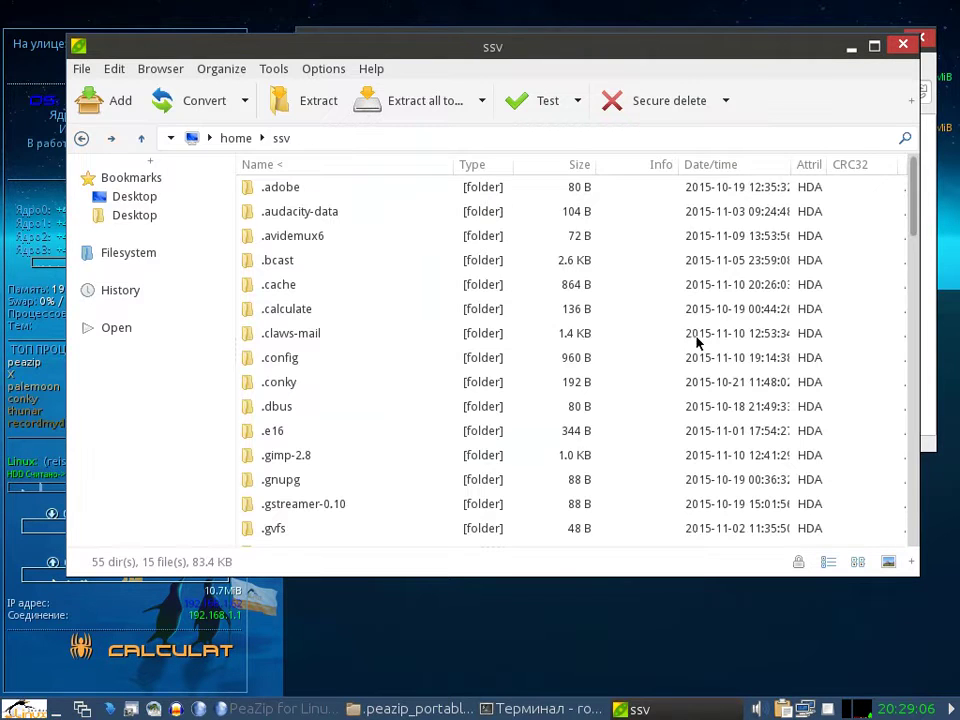
{"action": "left_click", "coordinate": [874, 46]}
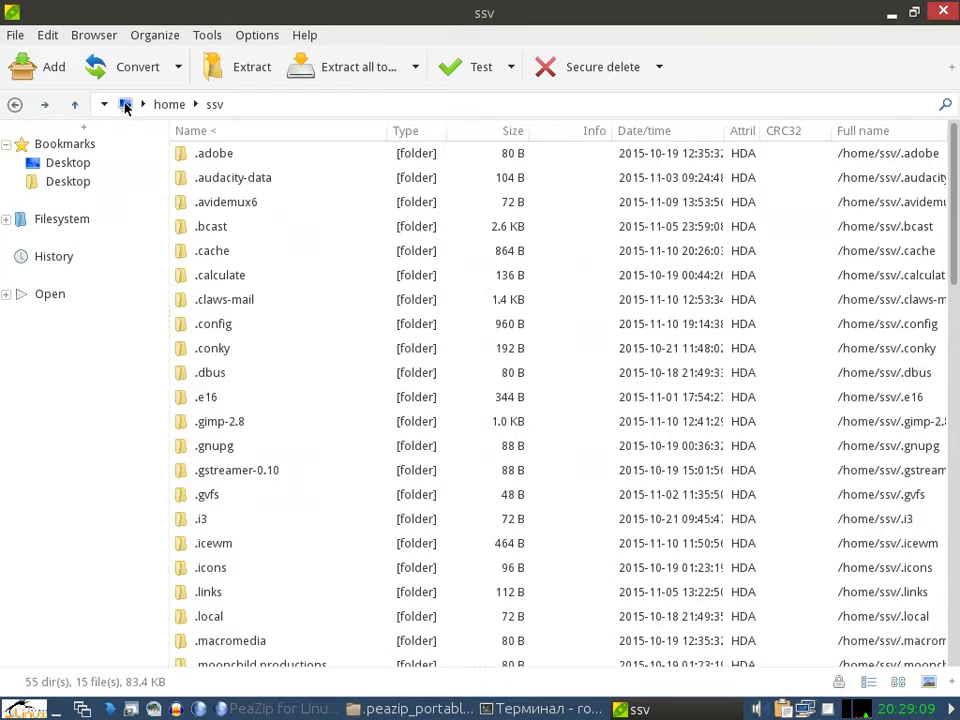
Step: Switch the interface language to Russian by loading ru.txt from the PeaZip lang folder
{"action": "left_click", "coordinate": [206, 36]}
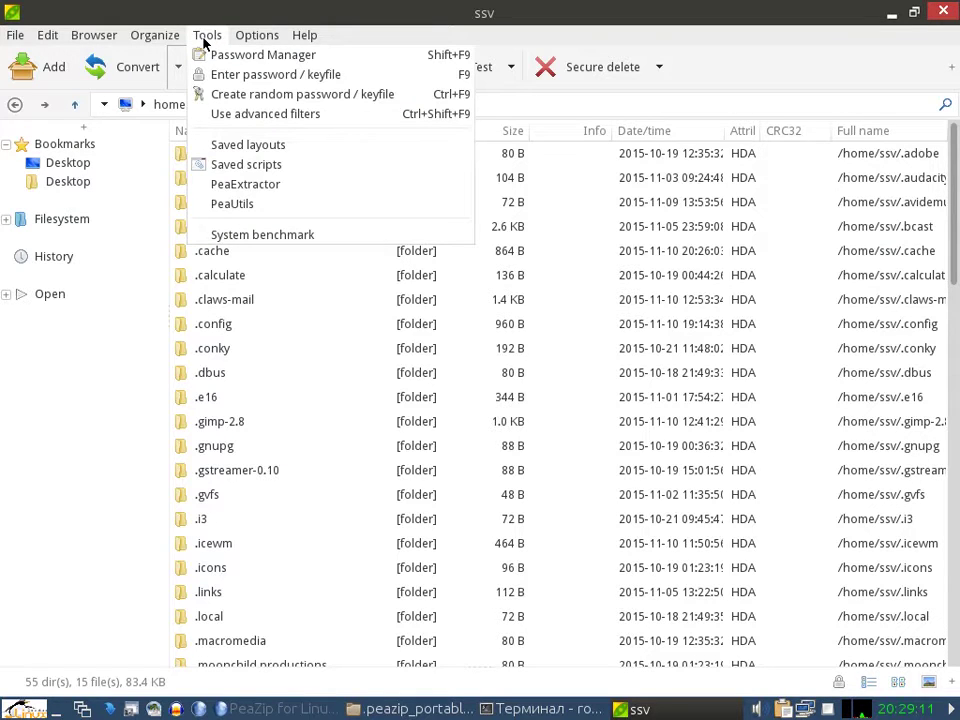
{"action": "left_click", "coordinate": [262, 54]}
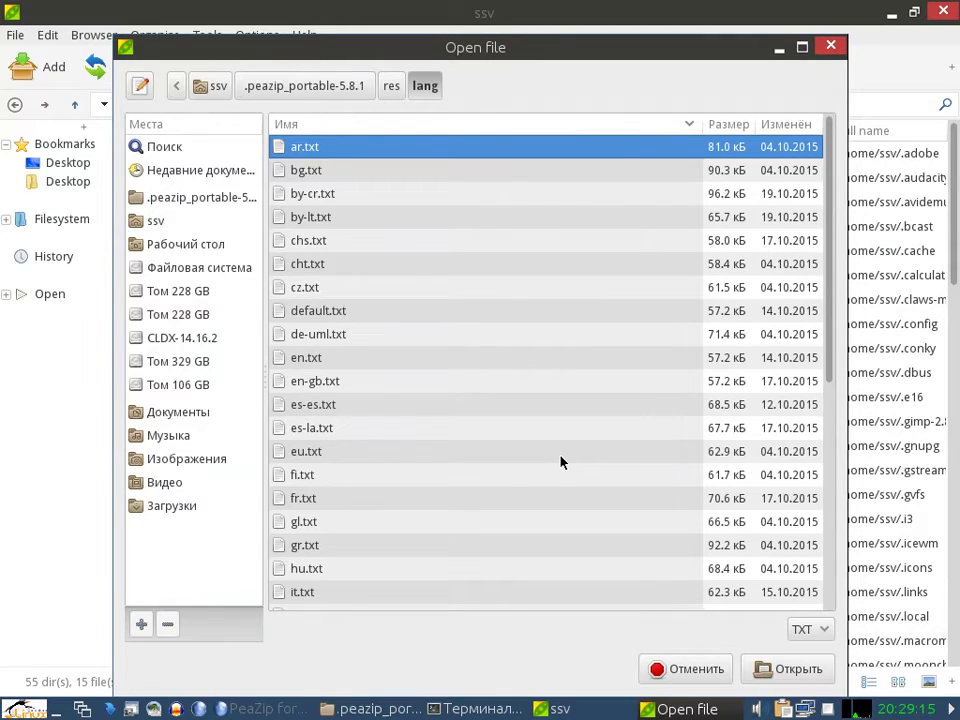
{"action": "scroll", "coordinate": [560, 462], "scroll_direction": "down", "scroll_amount": 5}
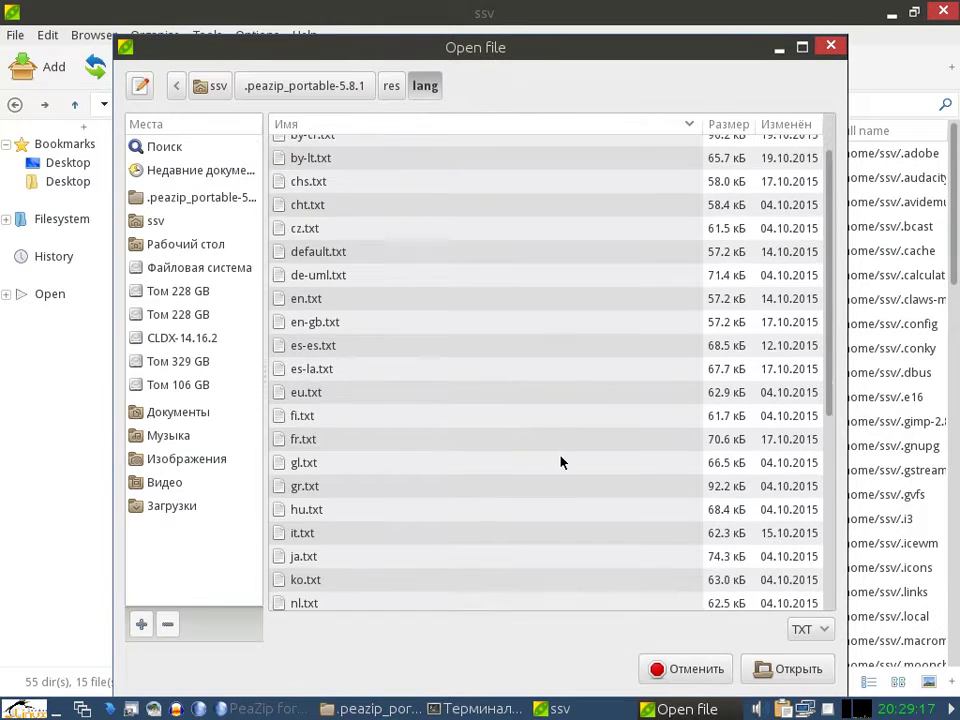
{"action": "scroll", "coordinate": [560, 462], "scroll_direction": "down", "scroll_amount": 5}
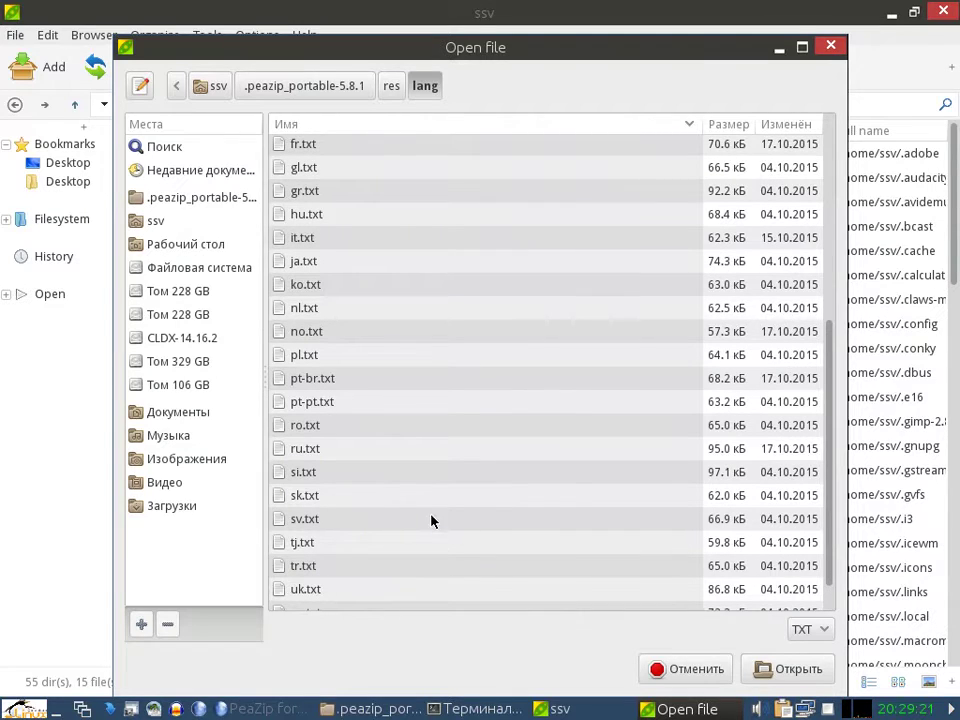
{"action": "left_click", "coordinate": [340, 455]}
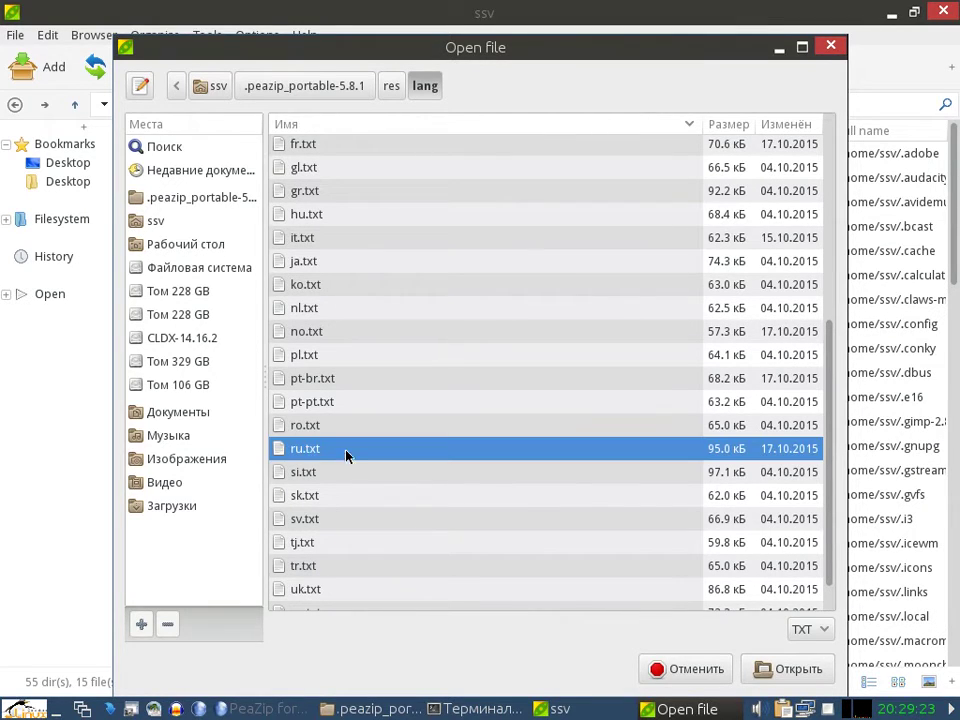
{"action": "left_click", "coordinate": [785, 666]}
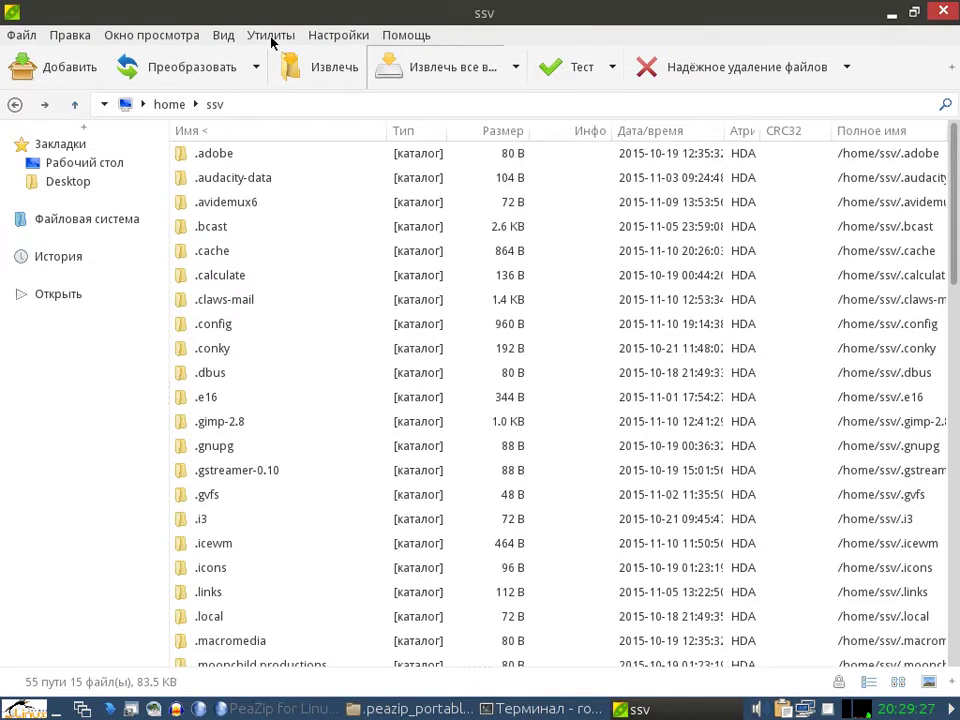
Step: Look through the commands in all of the program's menus, view the О программе information and return to the file list
{"action": "left_click", "coordinate": [21, 36]}
{"action": "key", "text": "Right"}
{"action": "key", "text": "Left"}
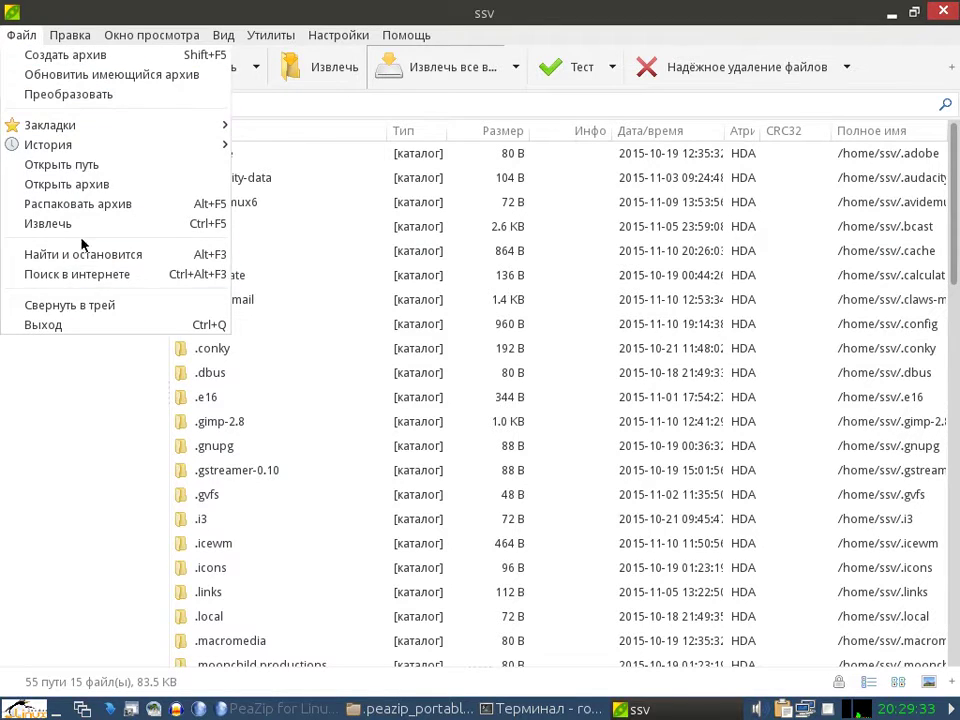
{"action": "mouse_move", "coordinate": [72, 35]}
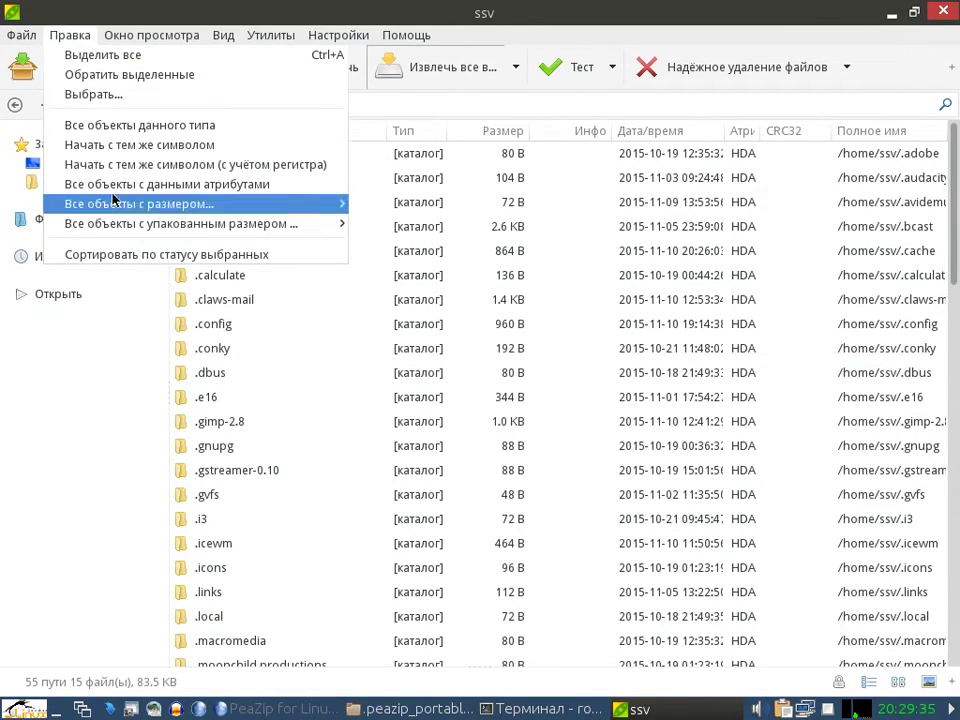
{"action": "mouse_move", "coordinate": [152, 38]}
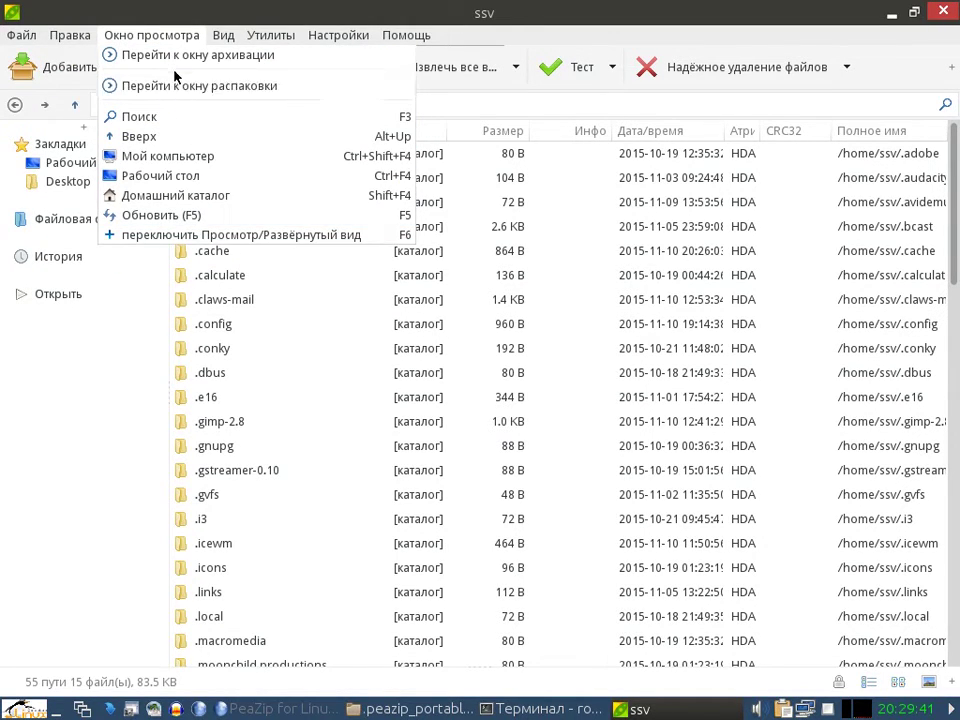
{"action": "mouse_move", "coordinate": [227, 40]}
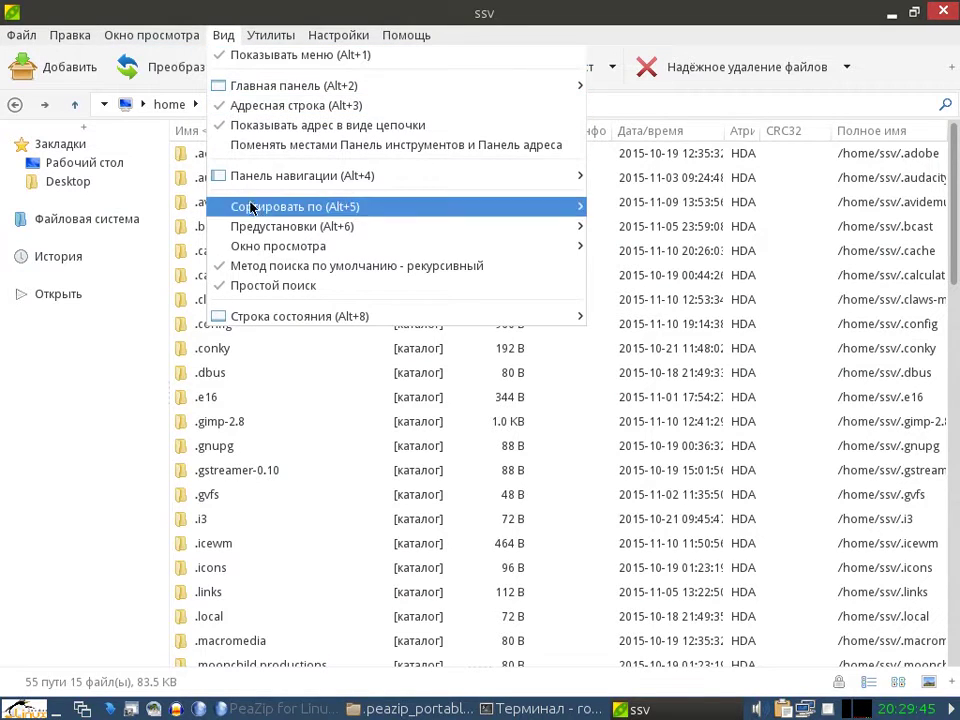
{"action": "mouse_move", "coordinate": [280, 35]}
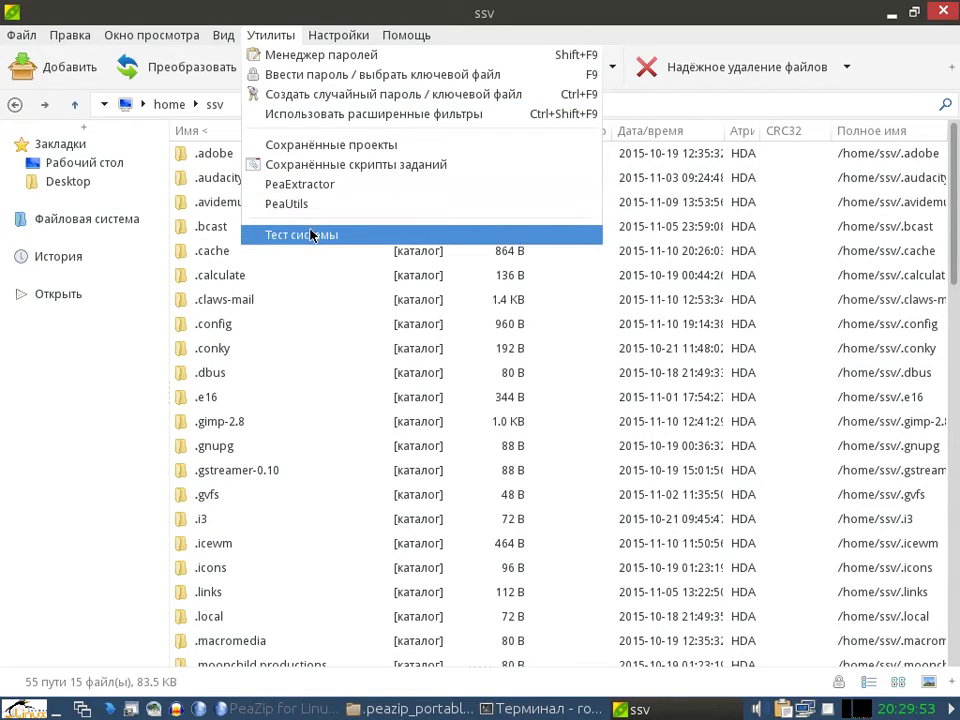
{"action": "mouse_move", "coordinate": [334, 41]}
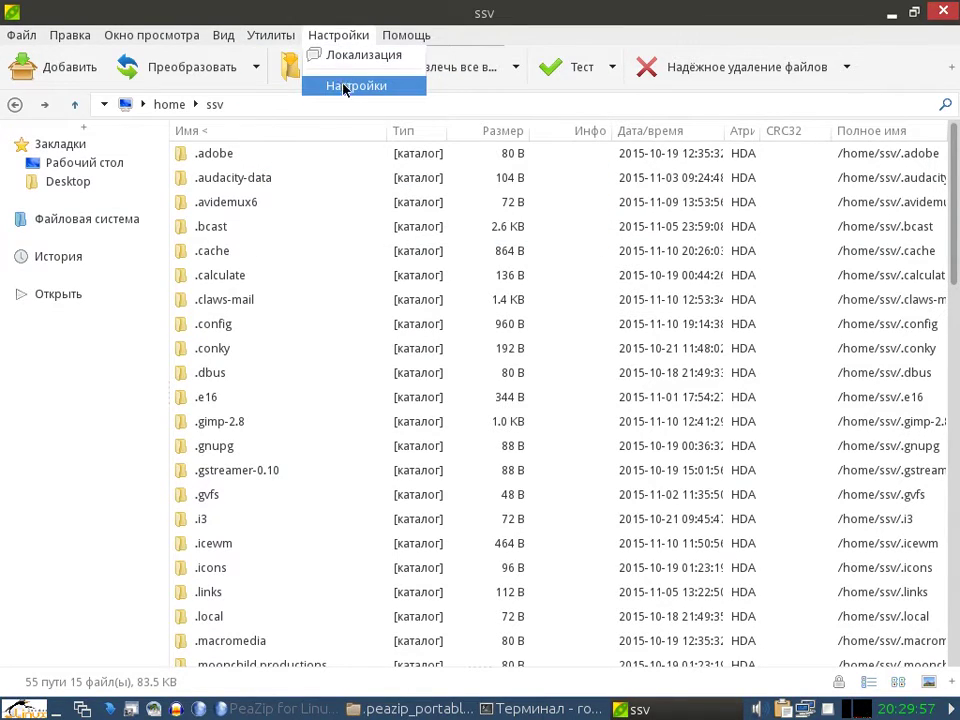
{"action": "mouse_move", "coordinate": [415, 30]}
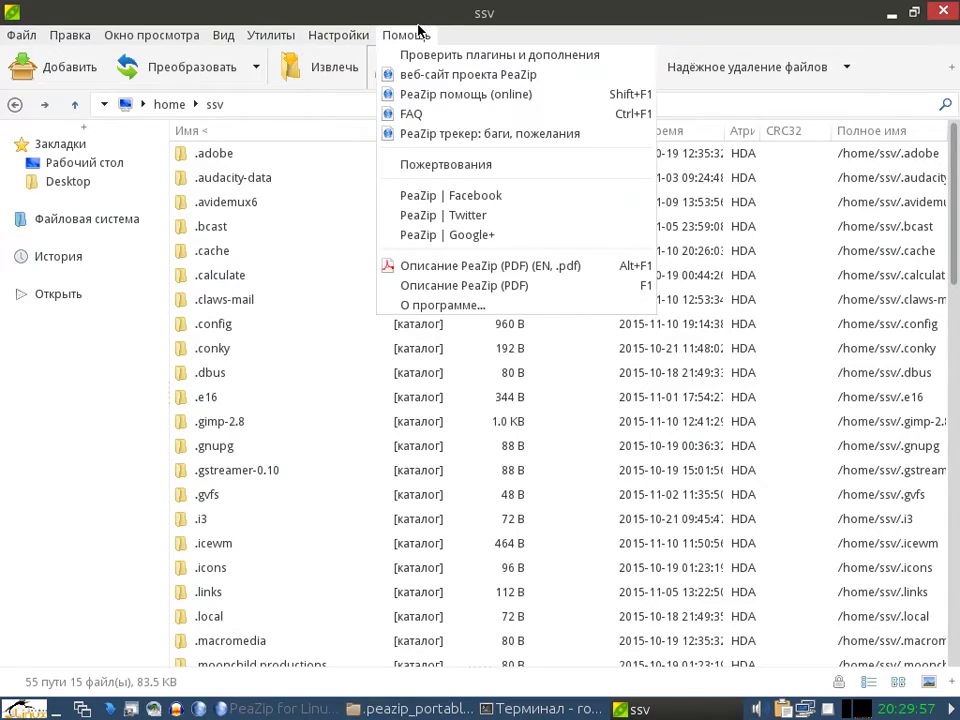
{"action": "left_click", "coordinate": [460, 306]}
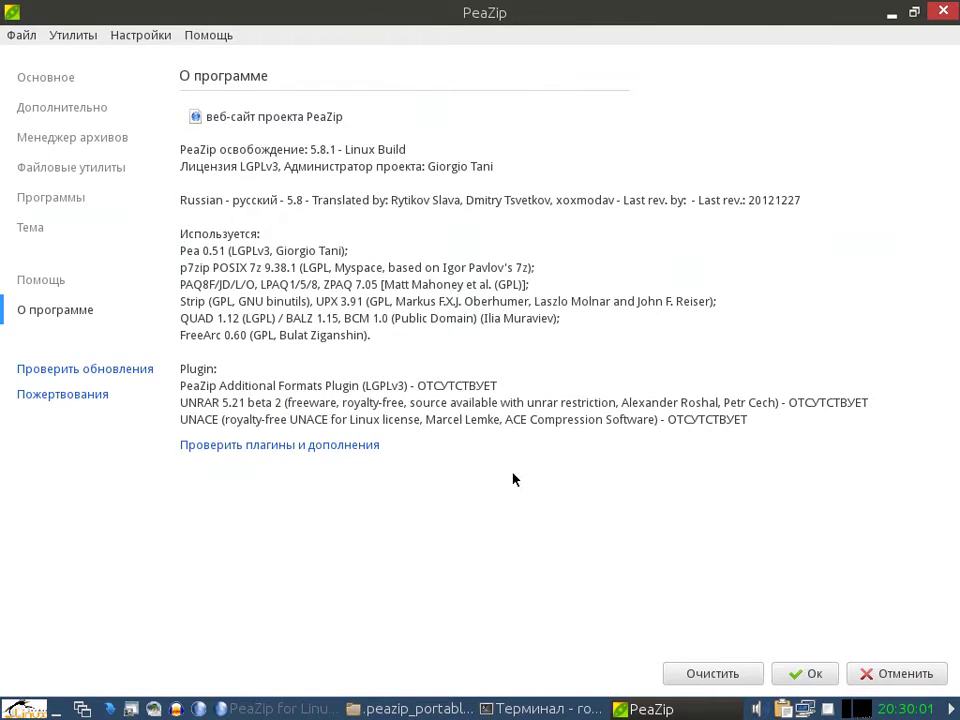
{"action": "left_click", "coordinate": [814, 674]}
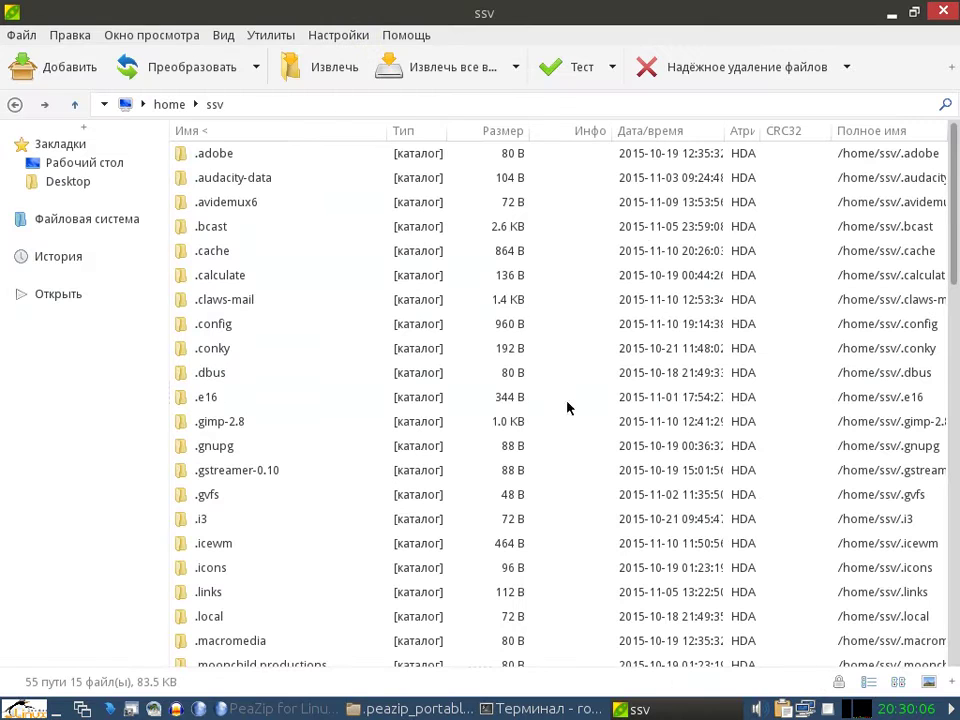
Step: Add PEA, Разделить, BZip2, TAR, XZ and ARC to the favourite formats in the archive manager settings and save the settings
{"action": "left_click", "coordinate": [349, 36]}
{"action": "left_click", "coordinate": [353, 86]}
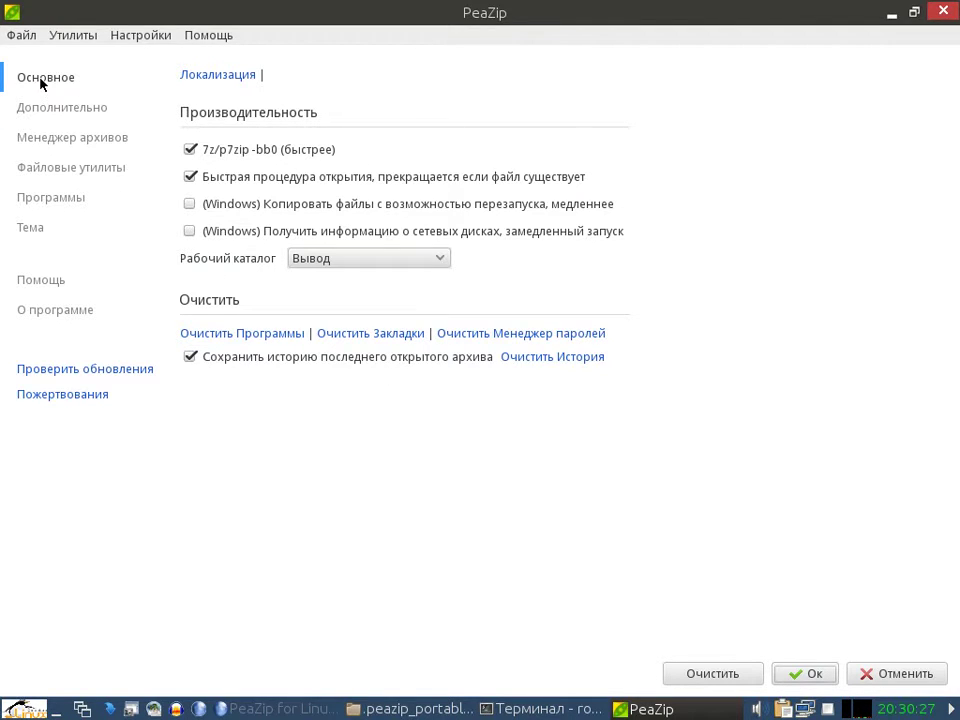
{"action": "left_click", "coordinate": [58, 107]}
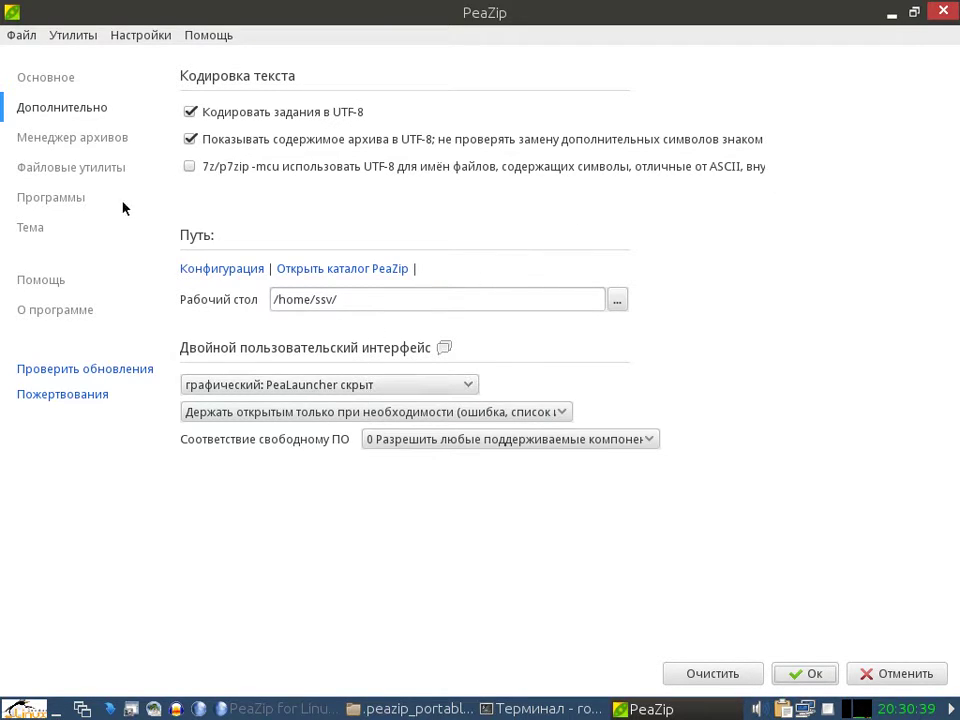
{"action": "left_click", "coordinate": [66, 140]}
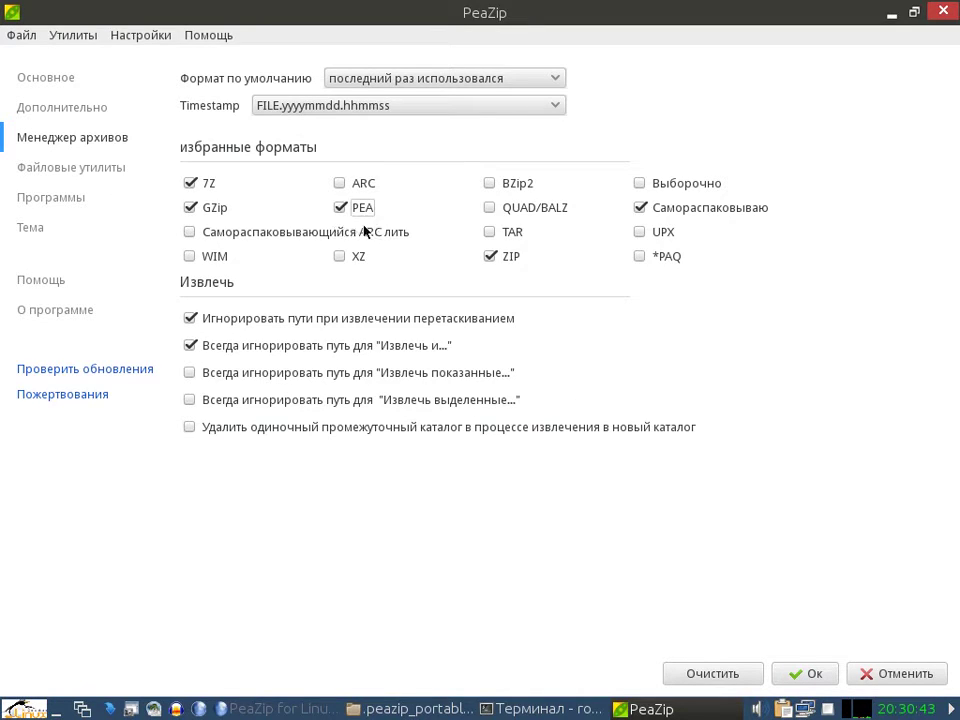
{"action": "left_click", "coordinate": [491, 186]}
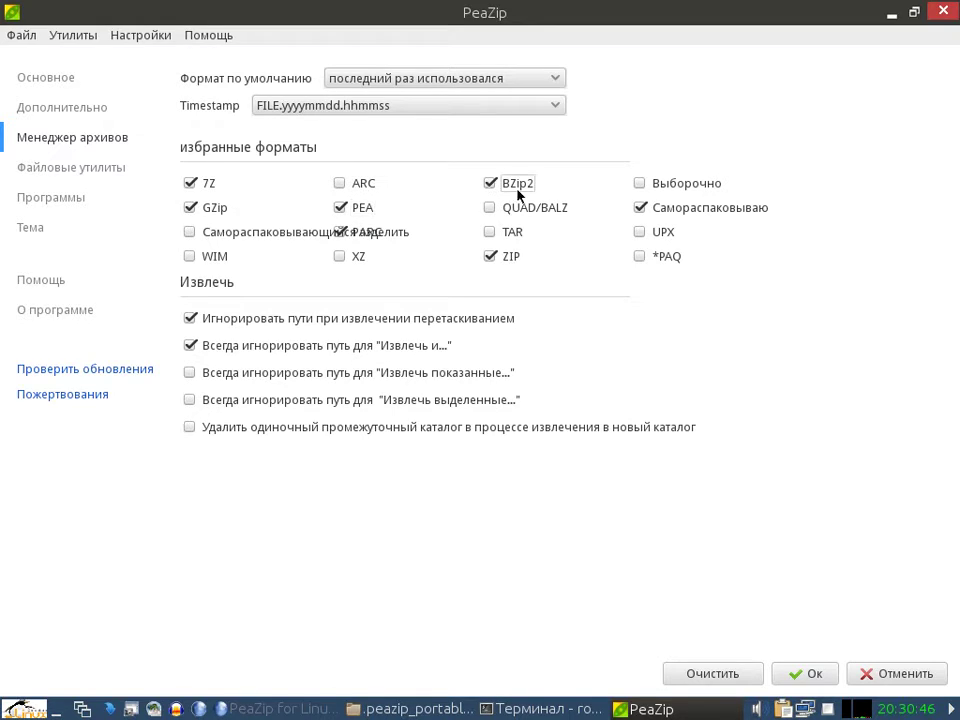
{"action": "left_click", "coordinate": [491, 234]}
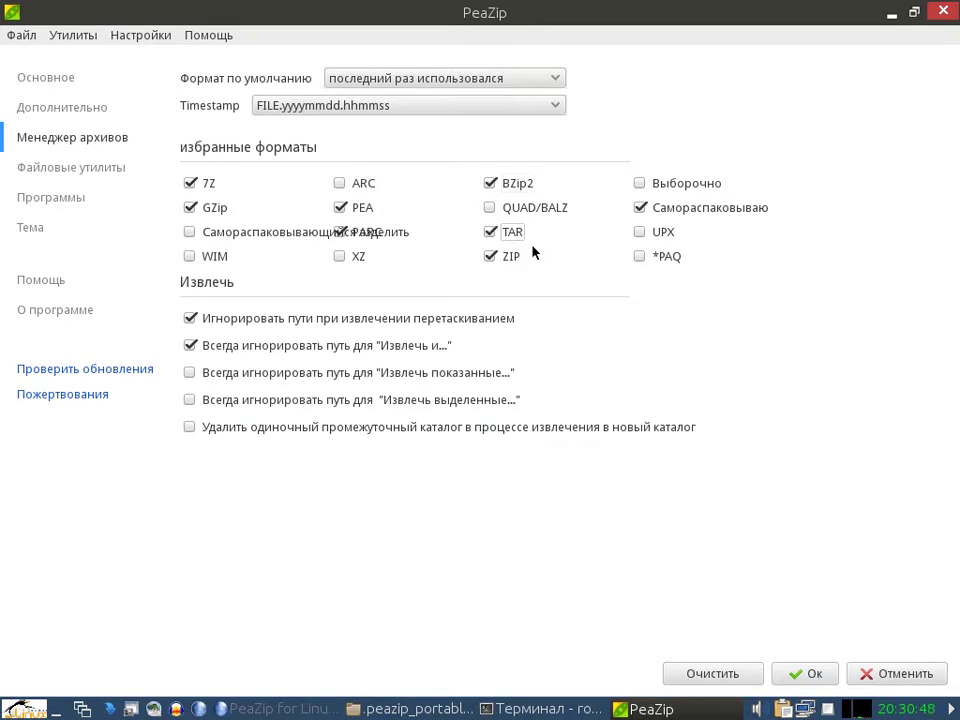
{"action": "left_click", "coordinate": [337, 258]}
{"action": "left_click", "coordinate": [340, 184]}
{"action": "left_click", "coordinate": [808, 674]}
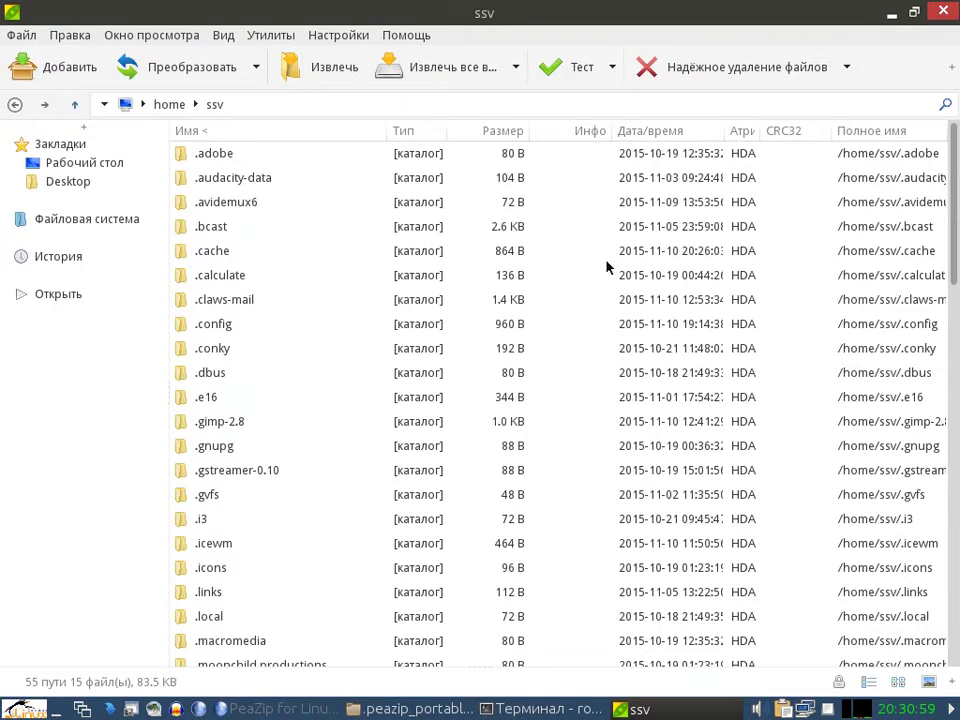
Step: Enable the MD4 checksum in the file utilities settings, keep HEX as the result format and save the settings
{"action": "left_click", "coordinate": [338, 35]}
{"action": "left_click", "coordinate": [338, 87]}
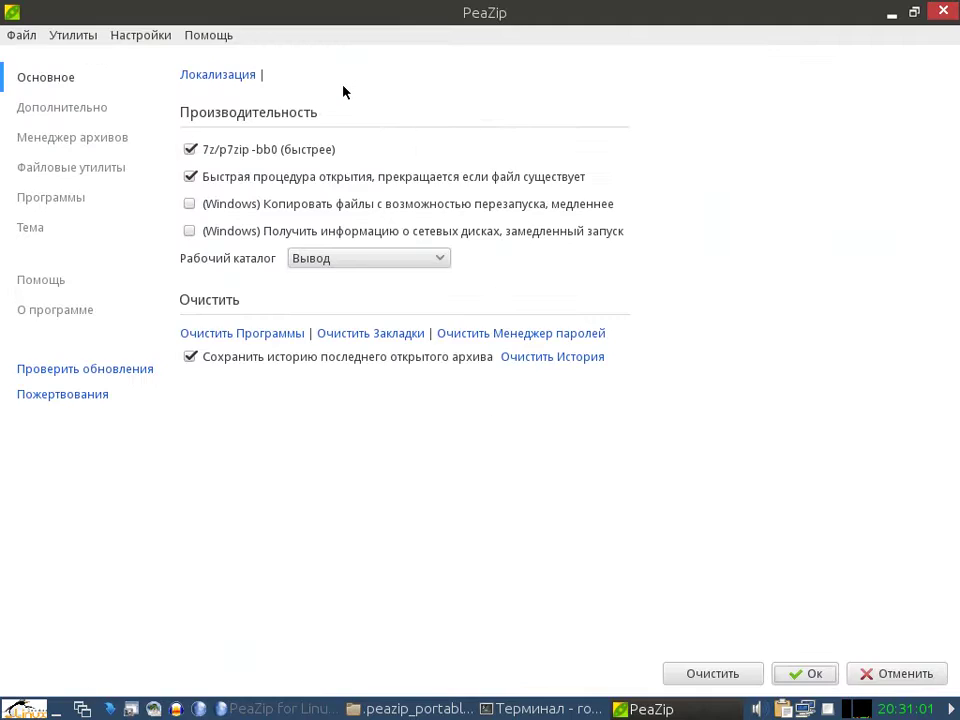
{"action": "left_click", "coordinate": [58, 198]}
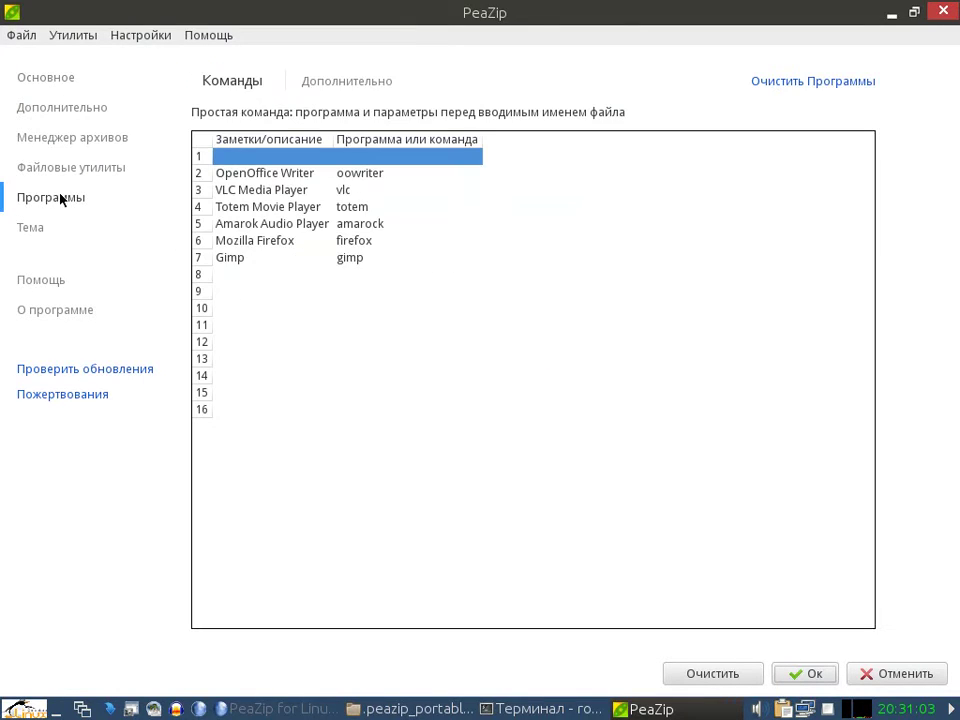
{"action": "left_click", "coordinate": [68, 170]}
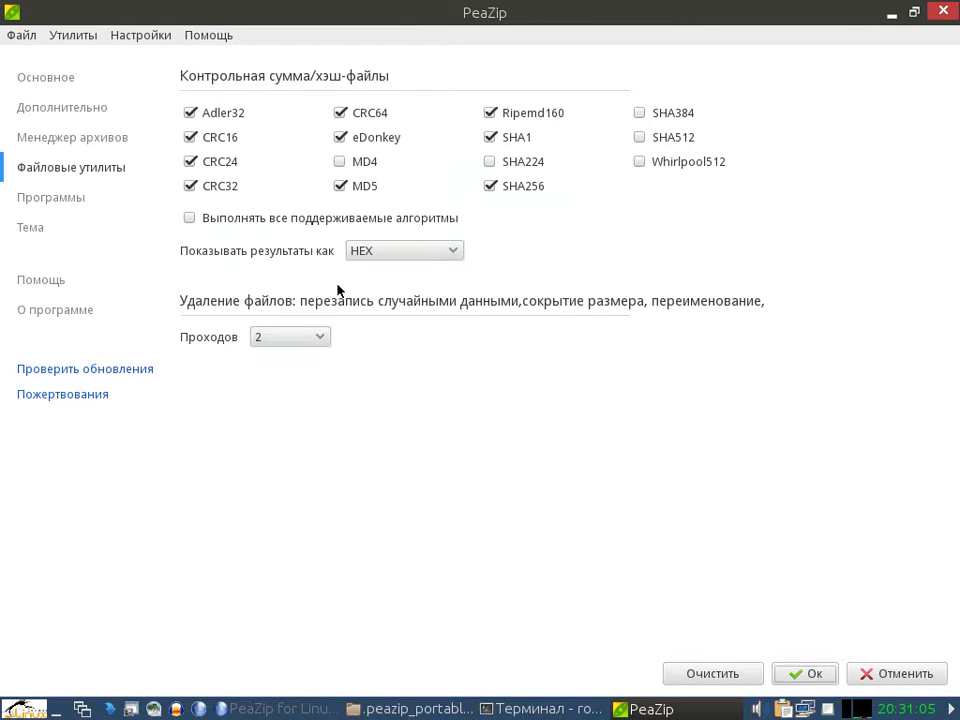
{"action": "left_click", "coordinate": [452, 253]}
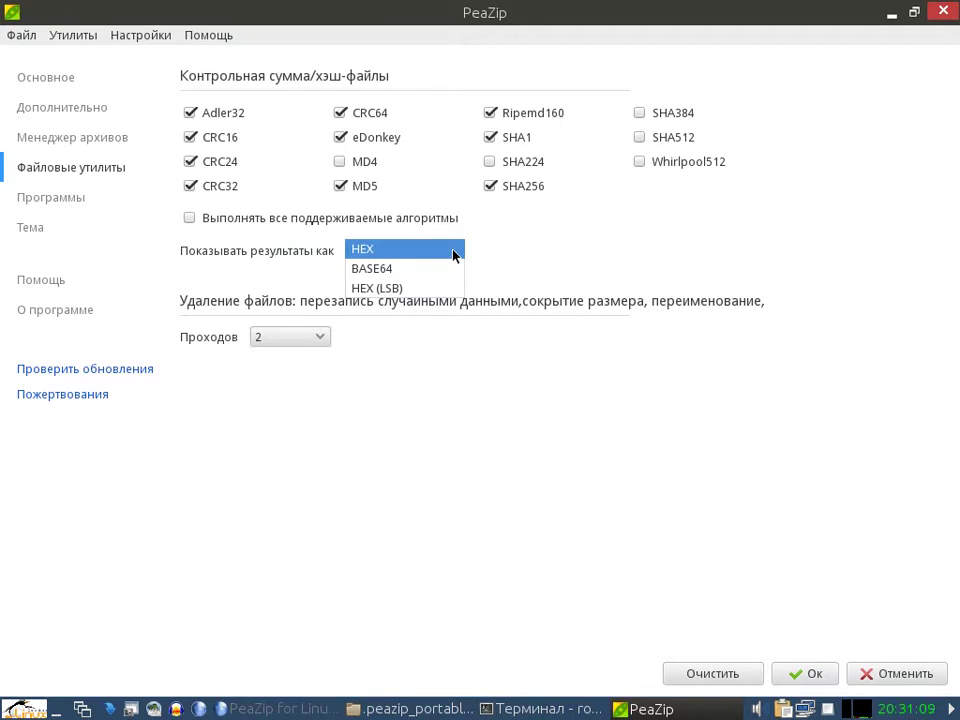
{"action": "left_click", "coordinate": [455, 252]}
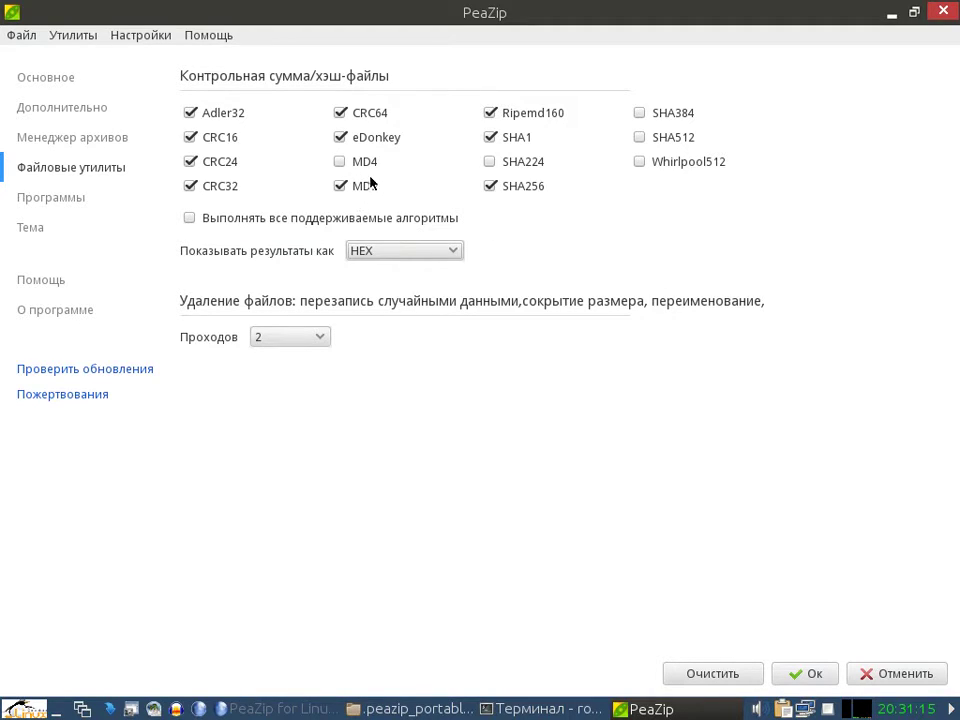
{"action": "left_click", "coordinate": [340, 162]}
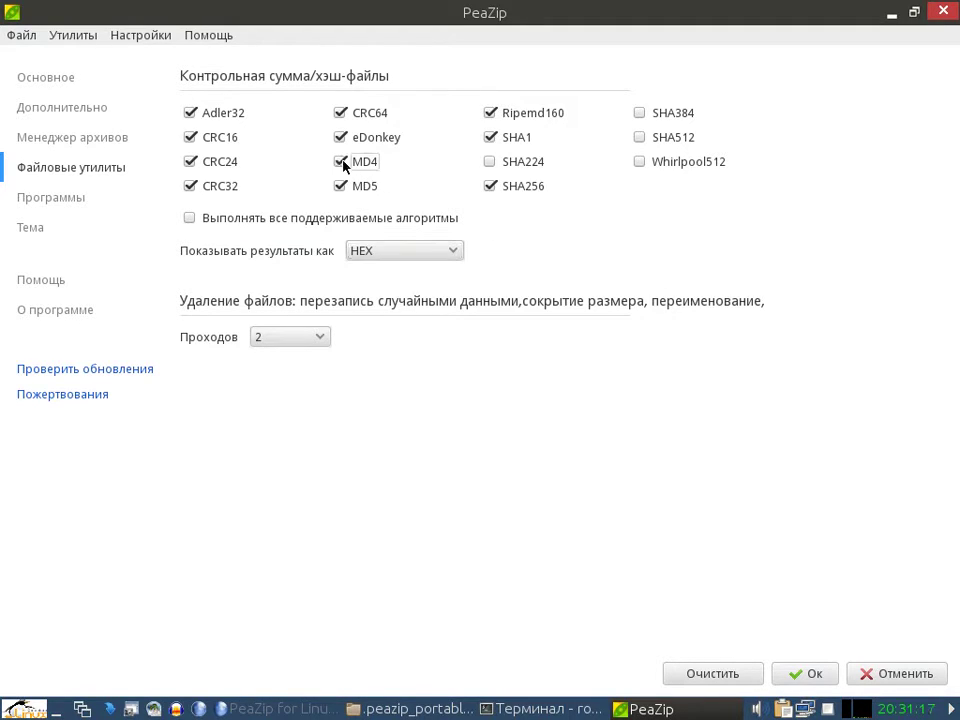
{"action": "left_click", "coordinate": [802, 673]}
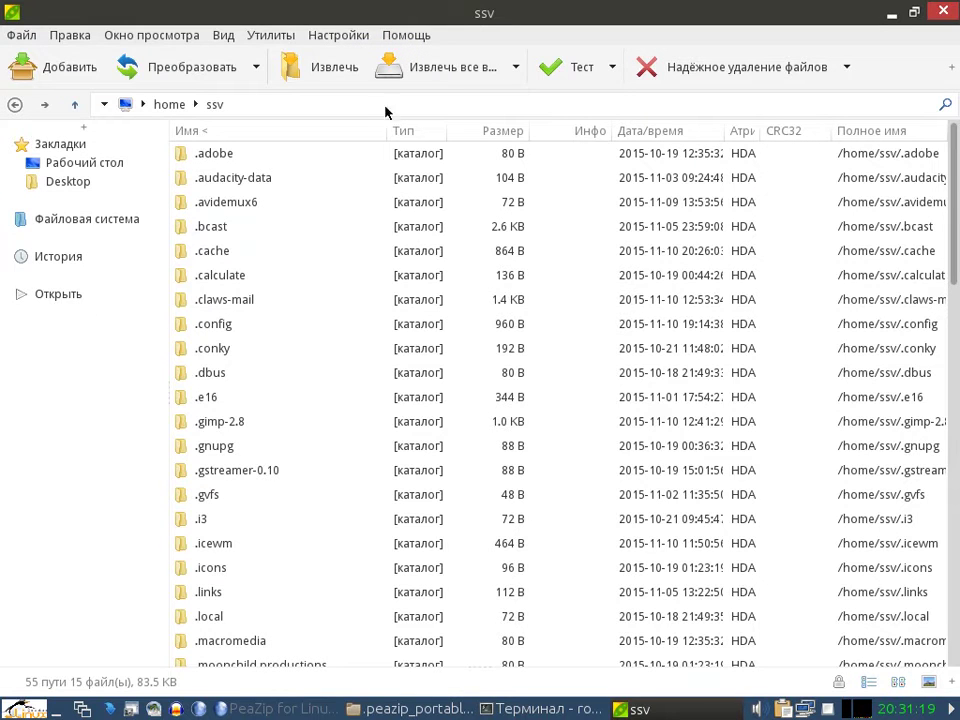
Step: Review the archive manager and file utilities settings, plus the simple and advanced command lists for external programs
{"action": "left_click", "coordinate": [338, 36]}
{"action": "left_click", "coordinate": [326, 86]}
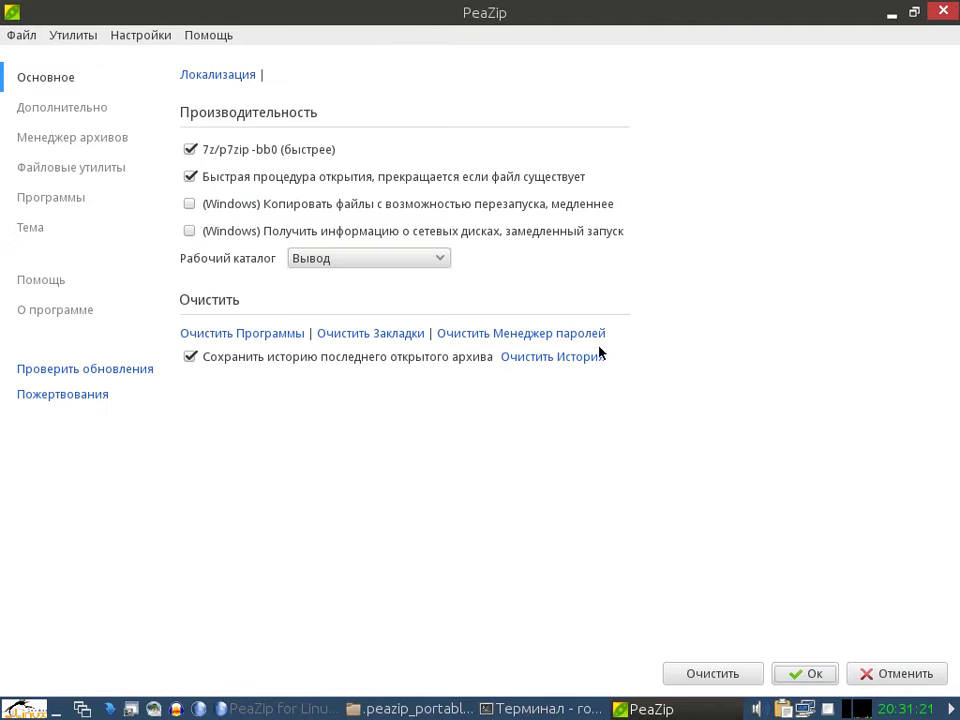
{"action": "left_click", "coordinate": [74, 142]}
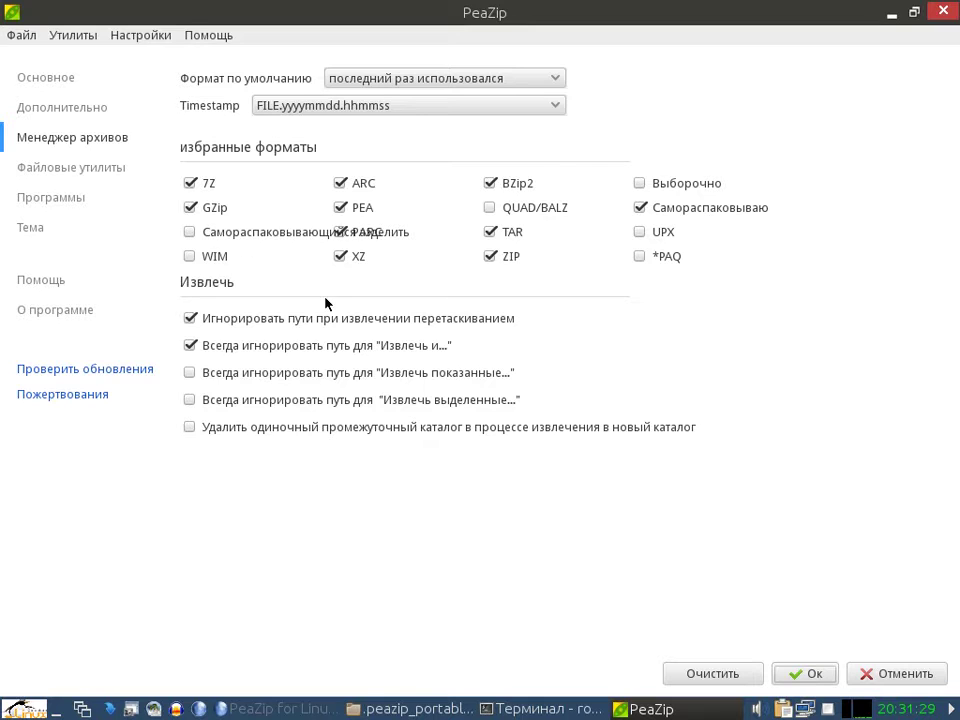
{"action": "left_click", "coordinate": [55, 170]}
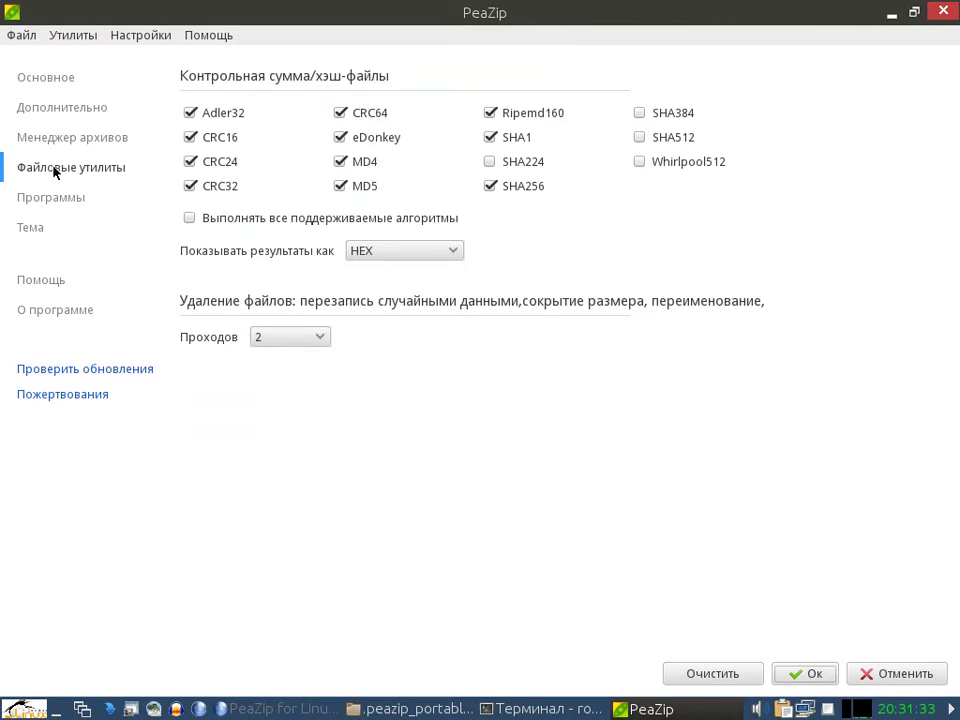
{"action": "left_click", "coordinate": [58, 140]}
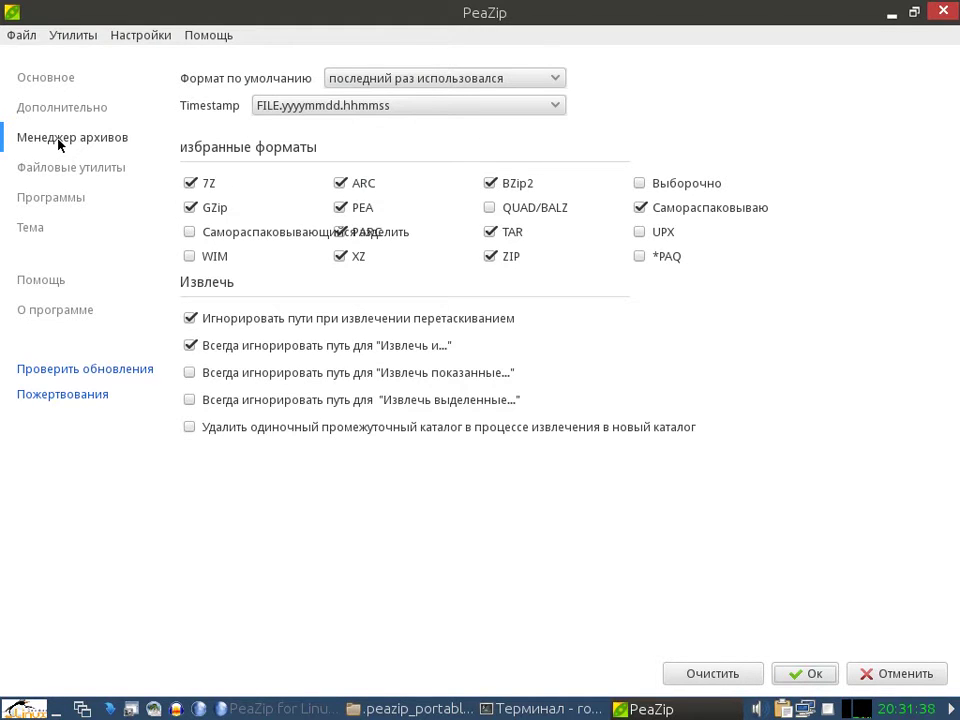
{"action": "left_click", "coordinate": [61, 170]}
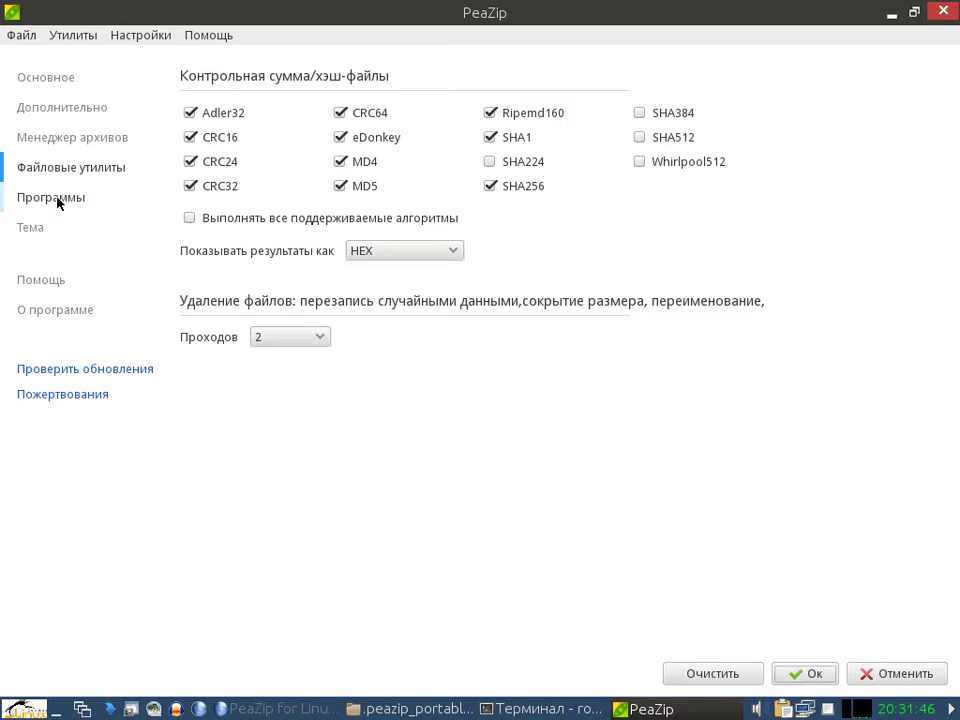
{"action": "left_click", "coordinate": [58, 200]}
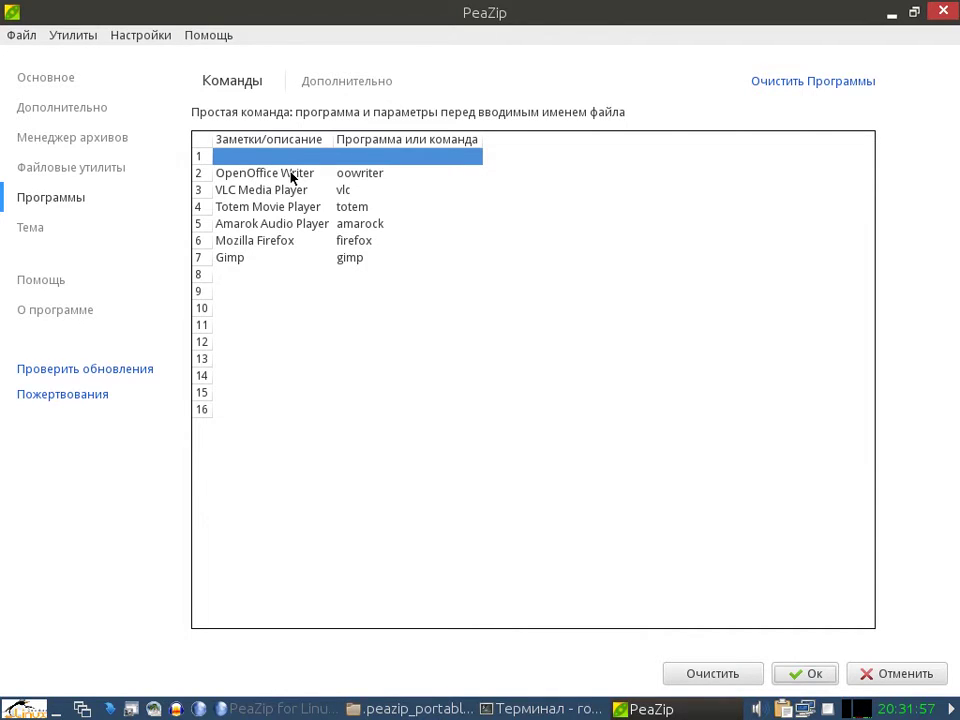
{"action": "left_click", "coordinate": [348, 84]}
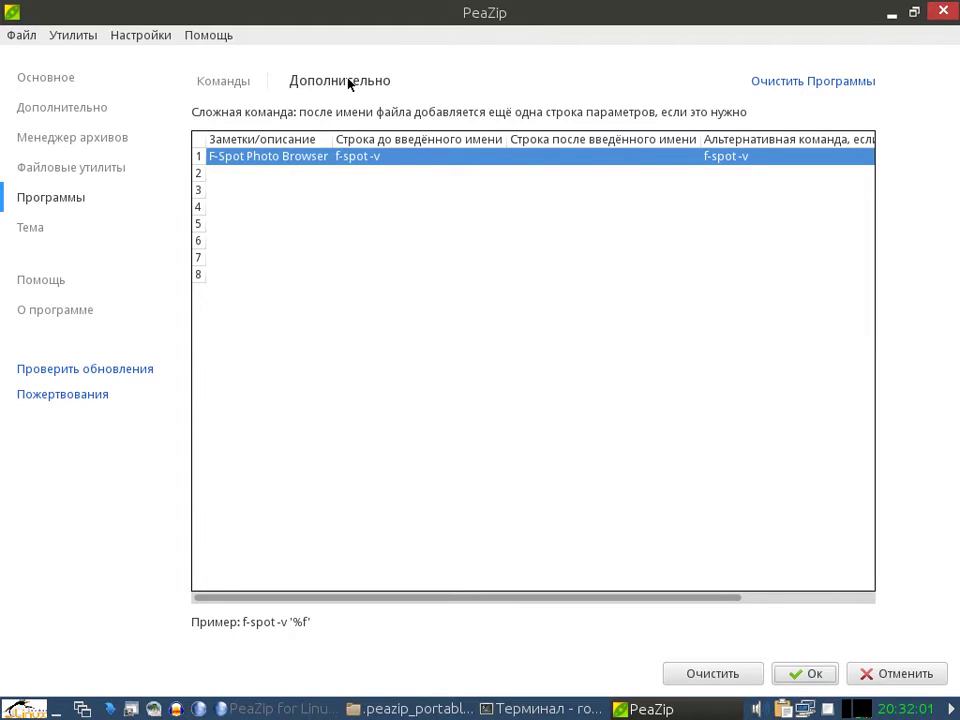
Step: Review the simple external program commands and the available themes, keep Seven-embedded as the theme and accept the settings
{"action": "left_click", "coordinate": [233, 85]}
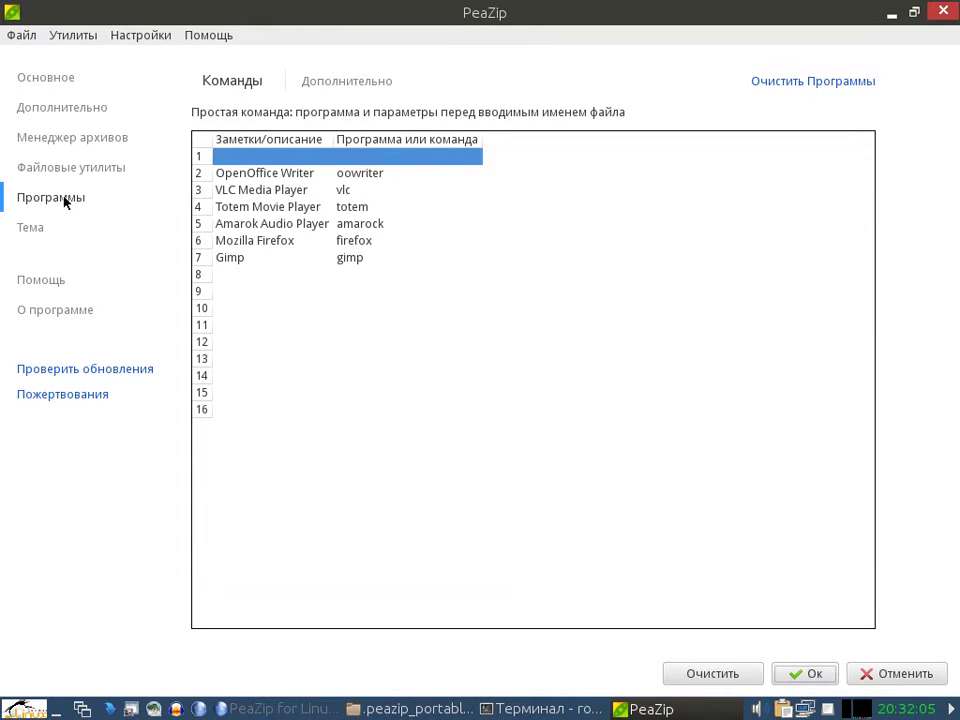
{"action": "left_click", "coordinate": [34, 229]}
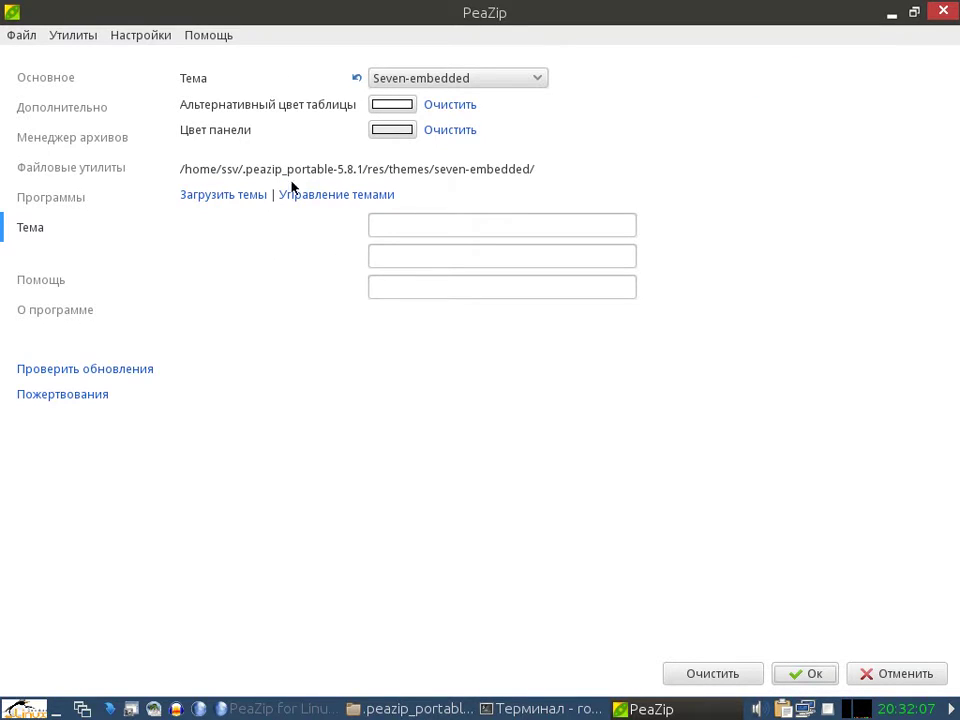
{"action": "left_click", "coordinate": [534, 78]}
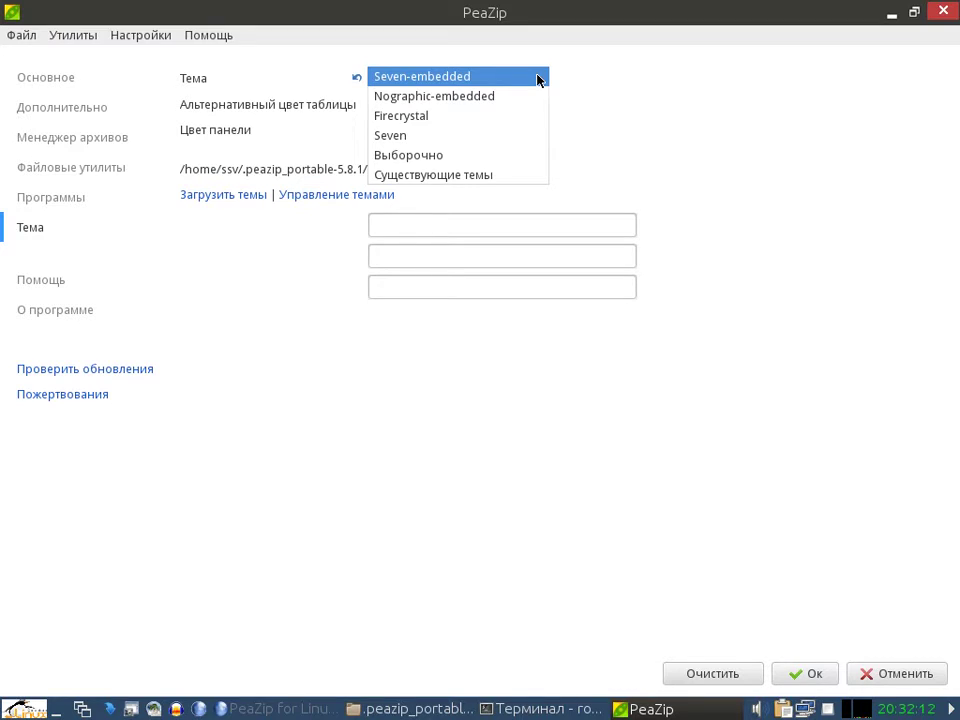
{"action": "left_click", "coordinate": [537, 78]}
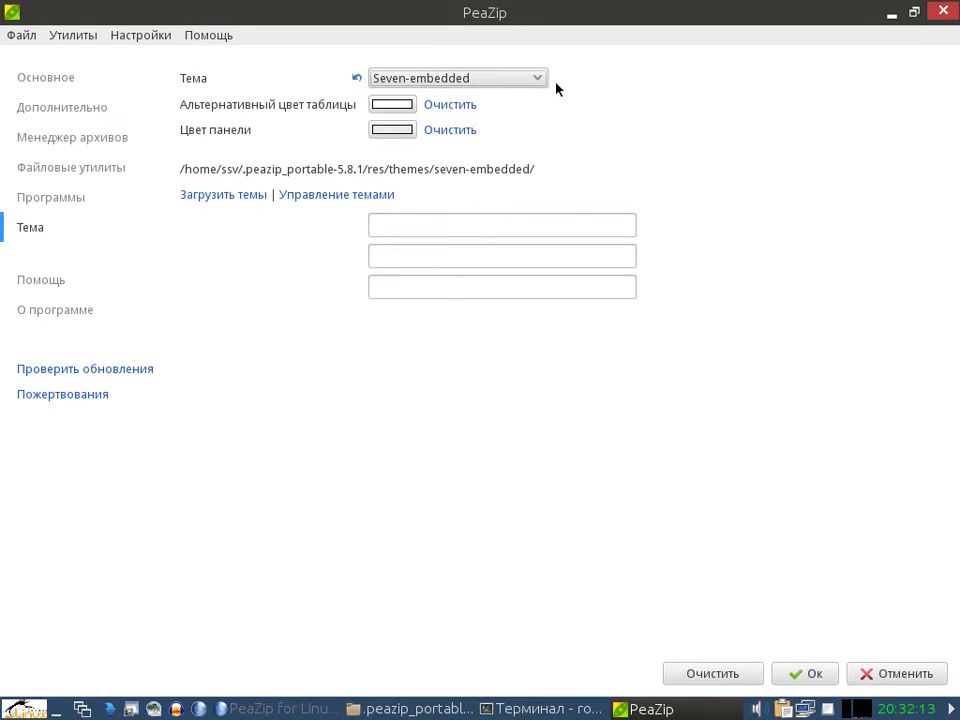
{"action": "left_click", "coordinate": [538, 78]}
{"action": "left_click", "coordinate": [539, 80]}
{"action": "left_click", "coordinate": [795, 673]}
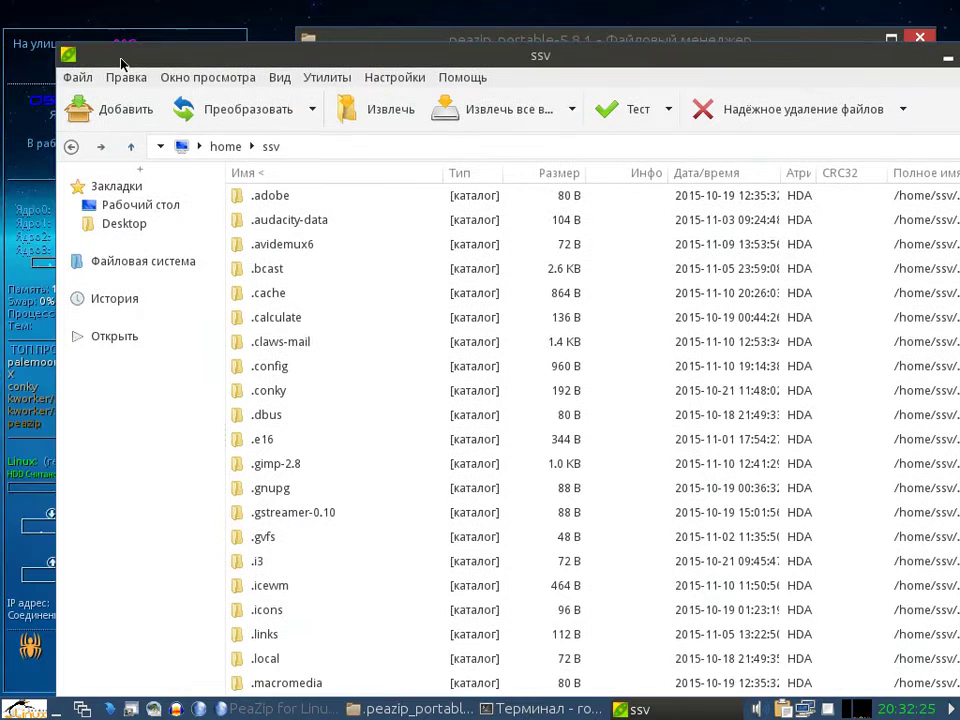
Step: Narrow the PeaZip window, move it fully into view on the desktop and exit the program
{"action": "left_click_drag", "start_coordinate": [64, 63], "coordinate": [120, 57]}
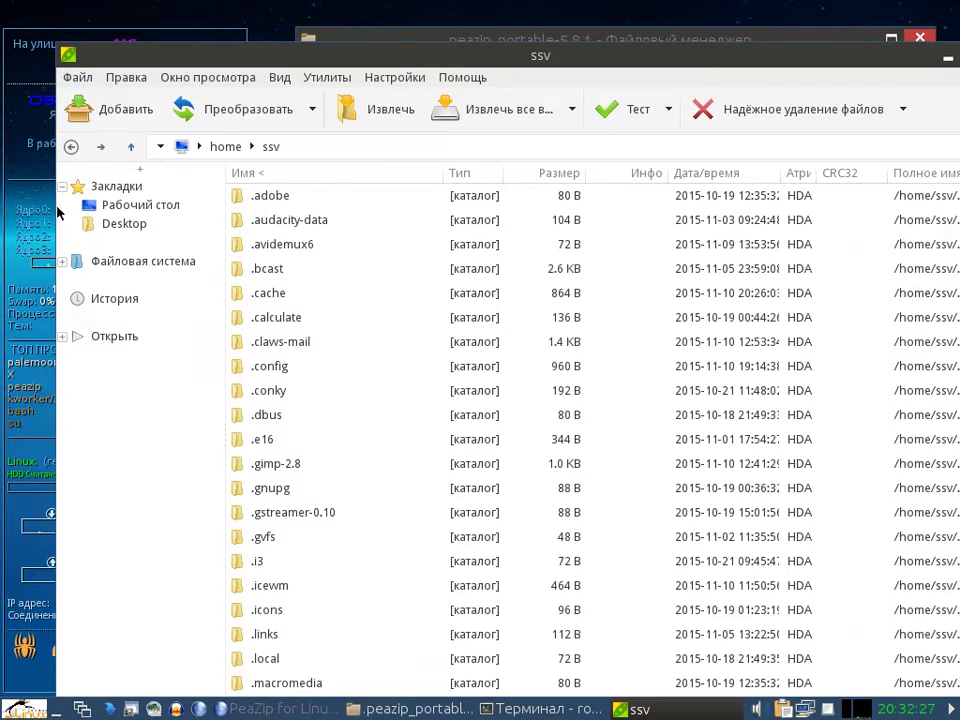
{"action": "scroll", "coordinate": [401, 399], "scroll_direction": "down", "scroll_amount": 2}
{"action": "scroll", "coordinate": [401, 399], "scroll_direction": "up", "scroll_amount": 2}
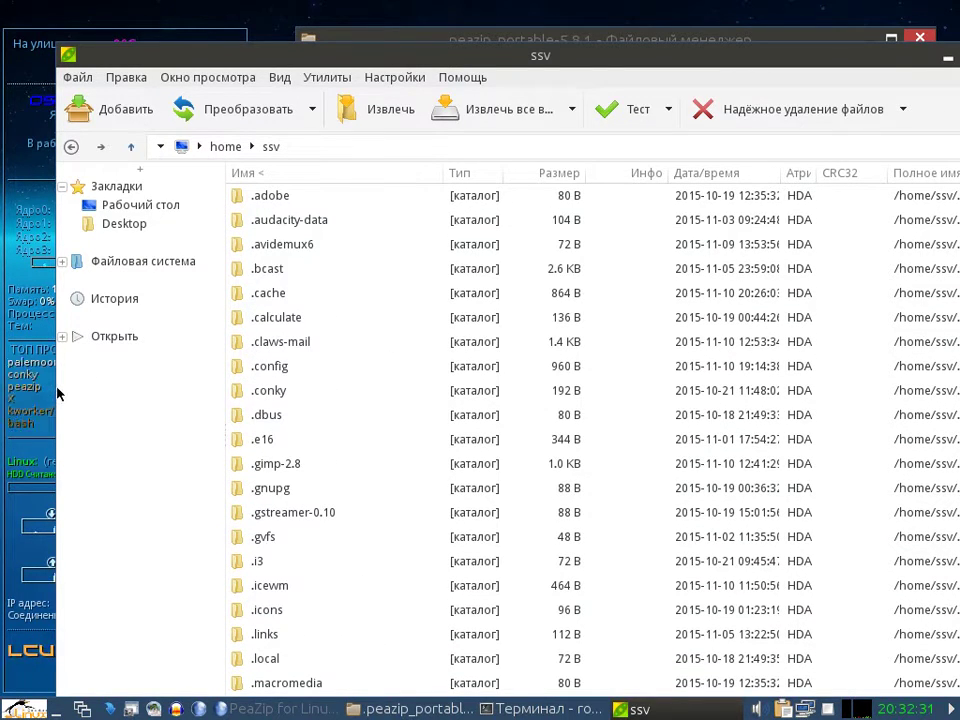
{"action": "left_click_drag", "start_coordinate": [58, 399], "coordinate": [361, 399]}
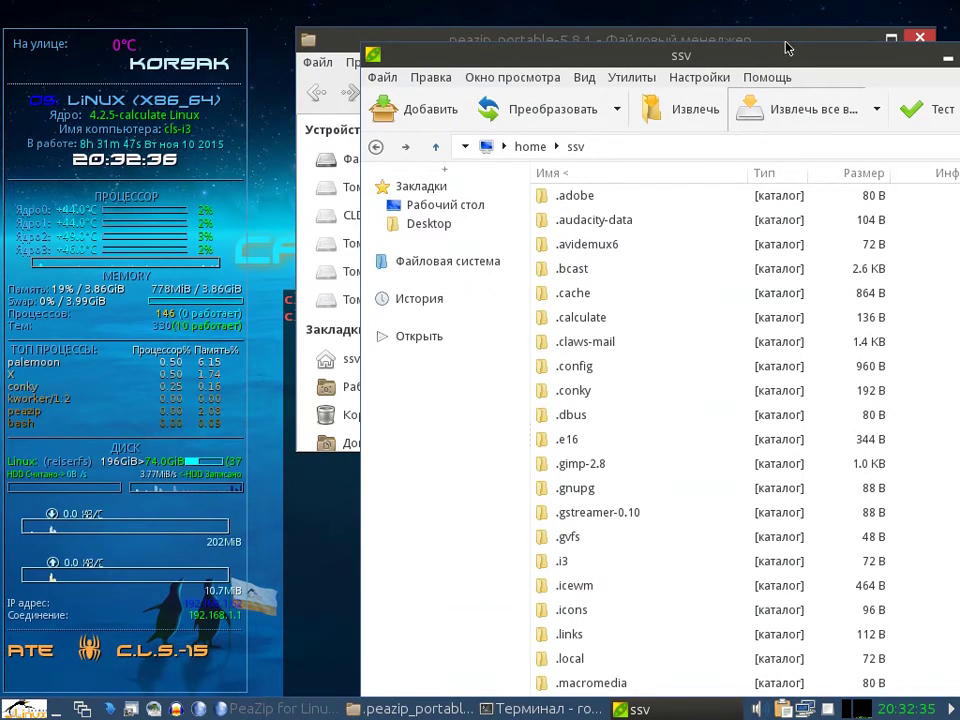
{"action": "left_click_drag", "start_coordinate": [787, 50], "coordinate": [673, 79]}
{"action": "left_click", "coordinate": [228, 100]}
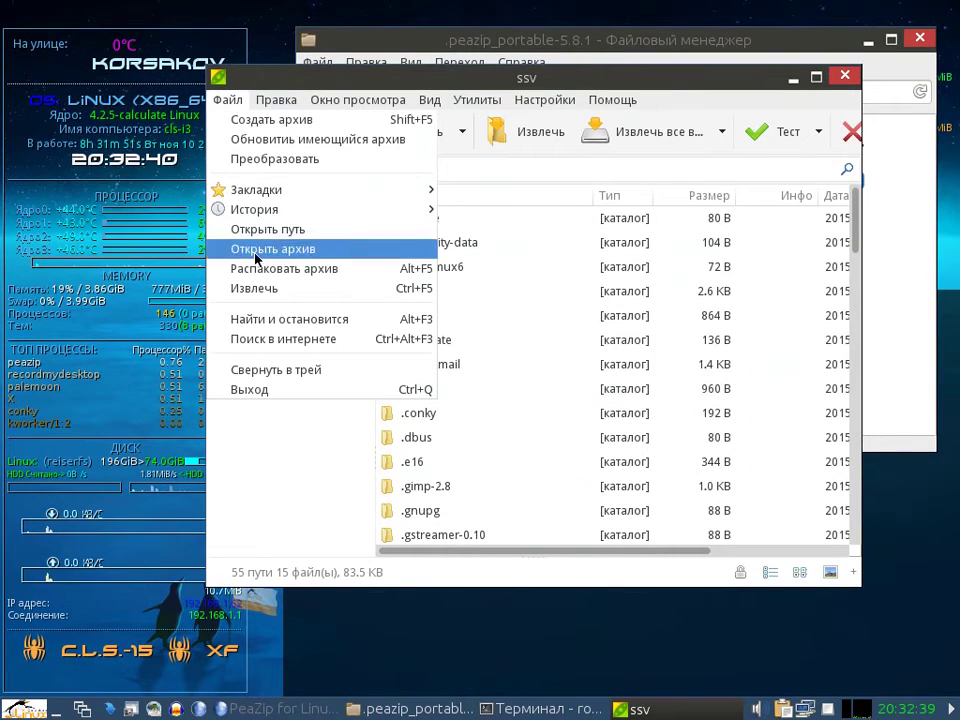
{"action": "left_click", "coordinate": [266, 390]}
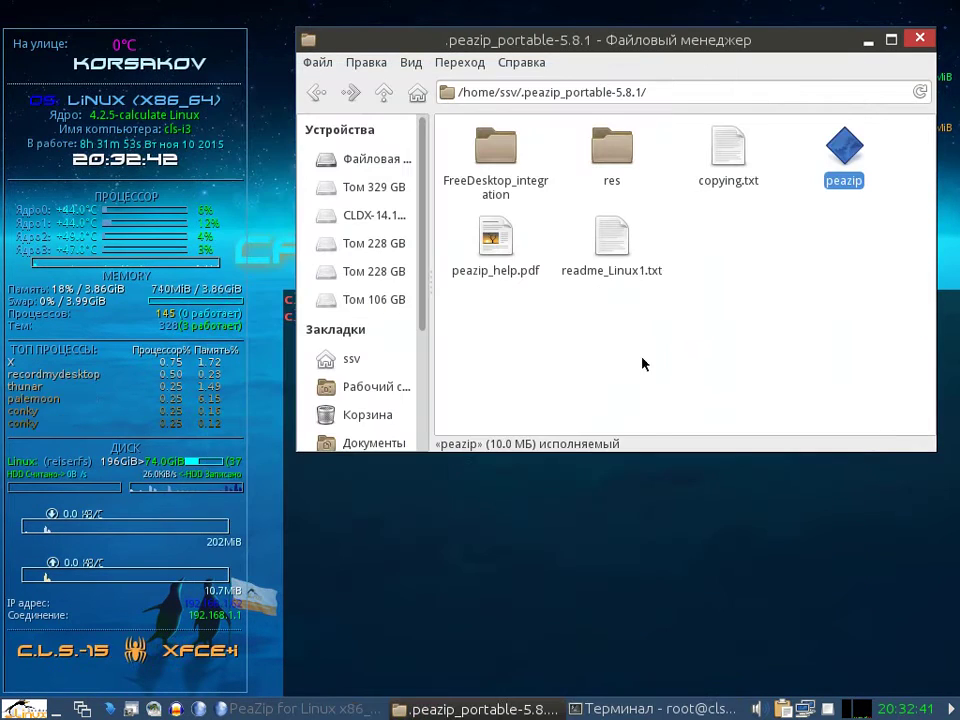
{"action": "left_click", "coordinate": [711, 343]}
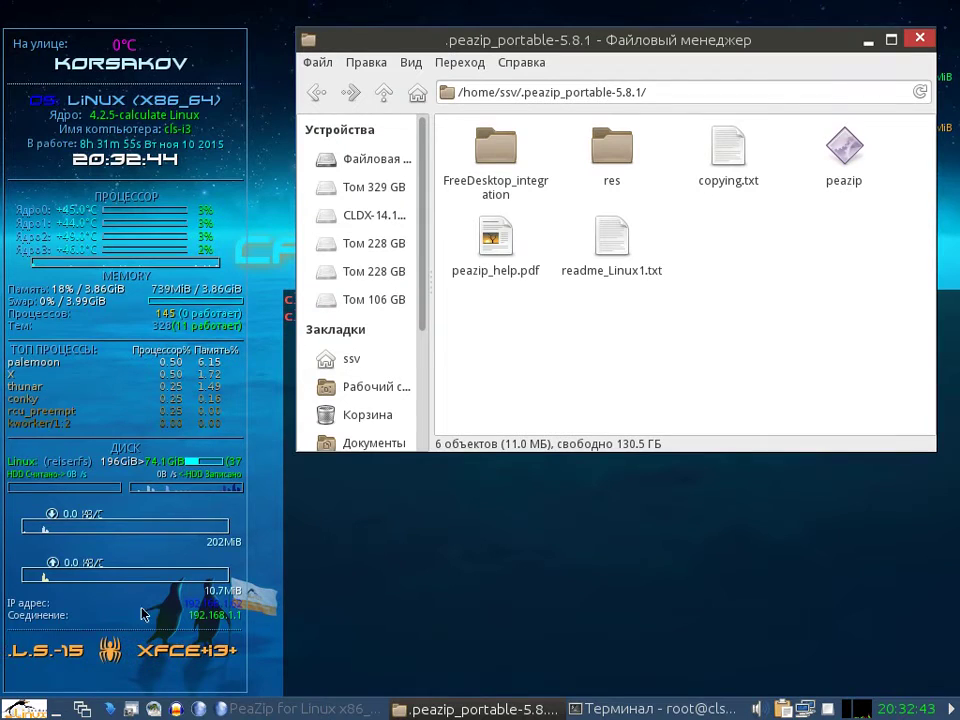
Step: Open the home folder in a new file manager window and show its hidden files
{"action": "left_click", "coordinate": [25, 709]}
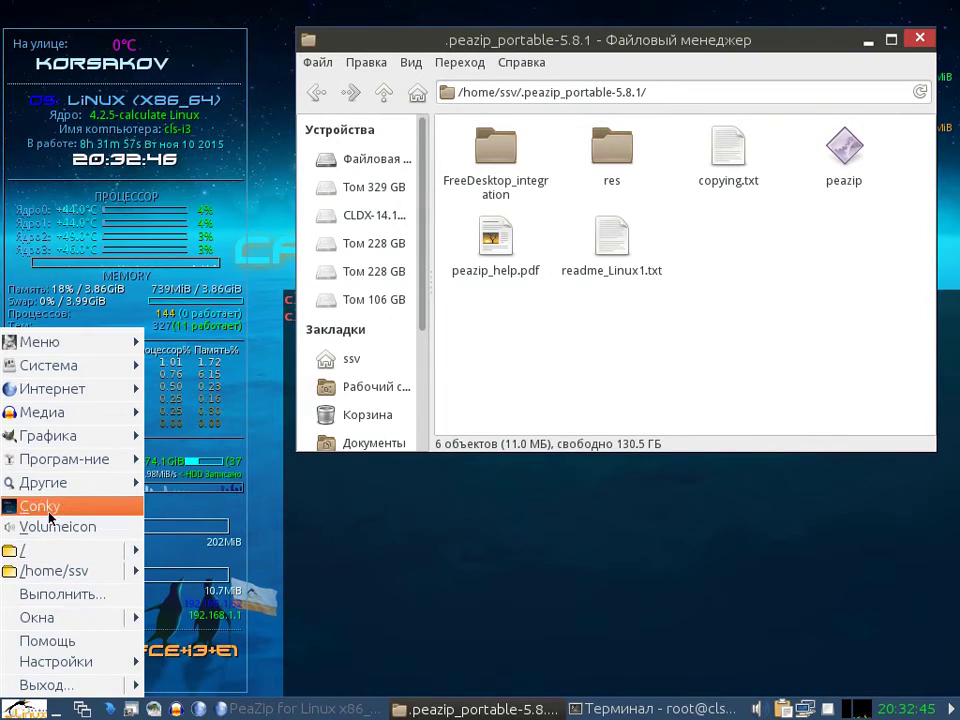
{"action": "left_click", "coordinate": [50, 571]}
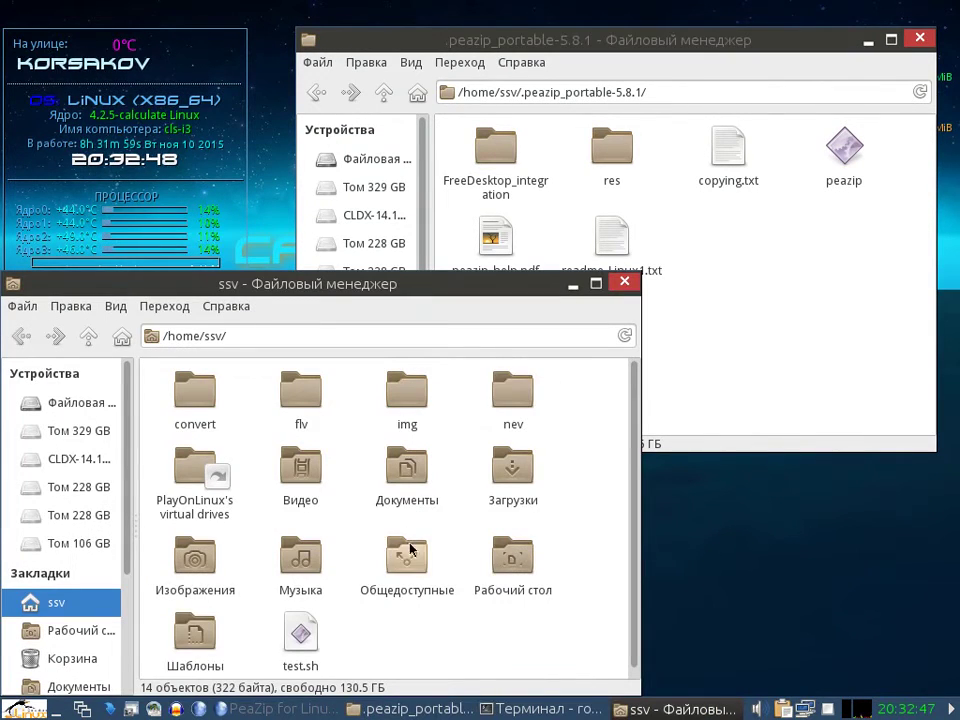
{"action": "scroll", "coordinate": [430, 590], "scroll_direction": "down", "scroll_amount": 1}
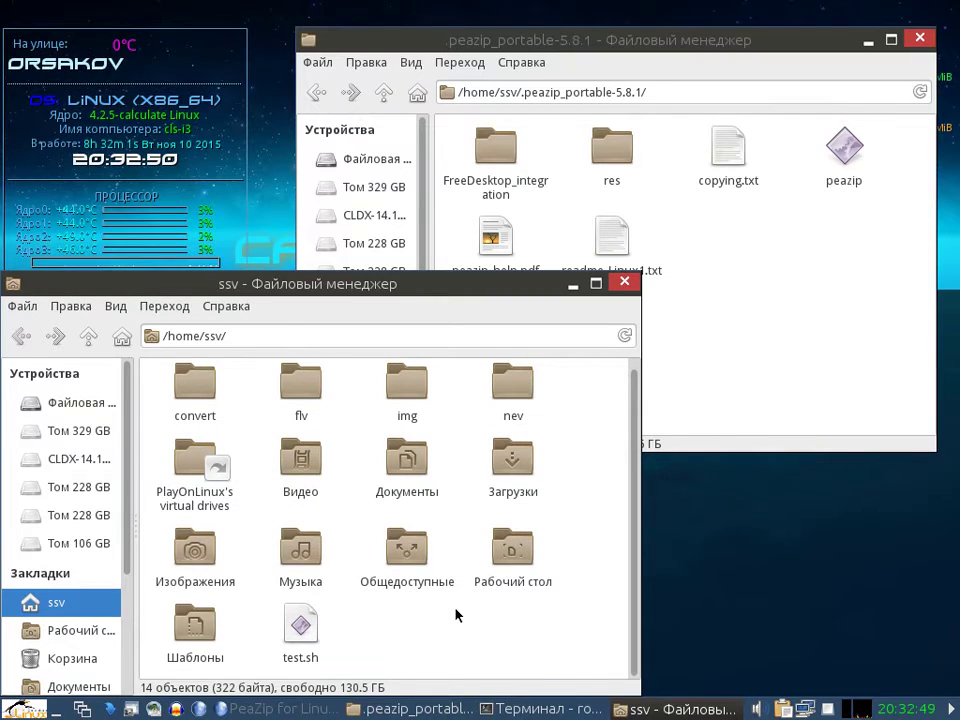
{"action": "key", "text": "ctrl+h"}
Step: Look through the home folder's hidden directories and open the .icewm folder
{"action": "scroll", "coordinate": [316, 610], "scroll_direction": "up", "scroll_amount": 2}
{"action": "scroll", "coordinate": [316, 610], "scroll_direction": "down", "scroll_amount": 3}
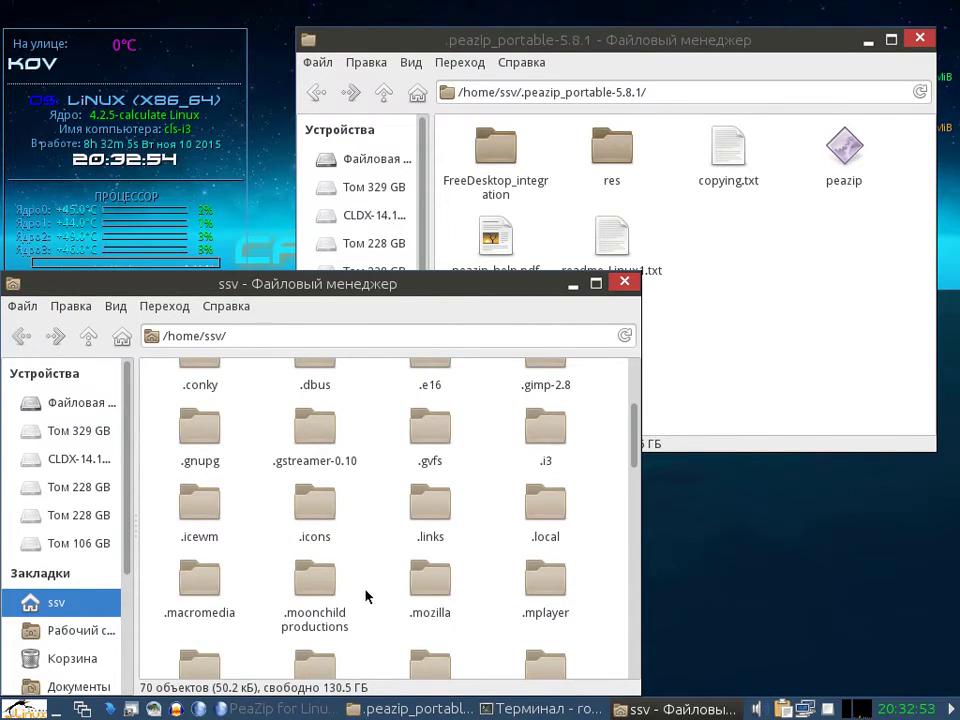
{"action": "scroll", "coordinate": [364, 591], "scroll_direction": "down", "scroll_amount": 3}
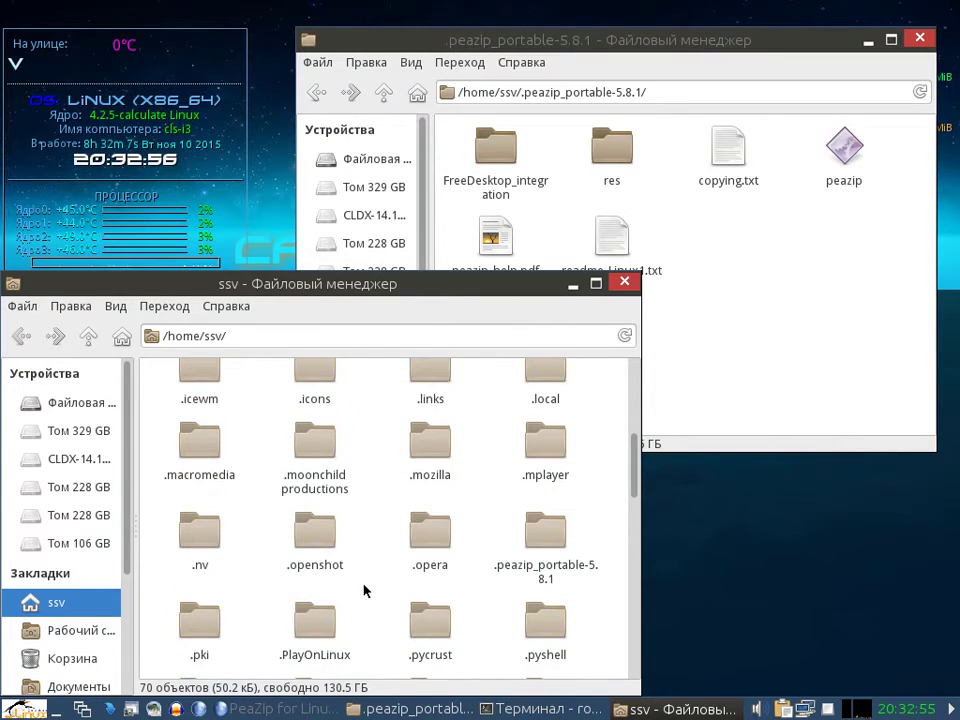
{"action": "scroll", "coordinate": [370, 590], "scroll_direction": "down", "scroll_amount": 3}
{"action": "left_click_drag", "start_coordinate": [456, 293], "coordinate": [465, 247]}
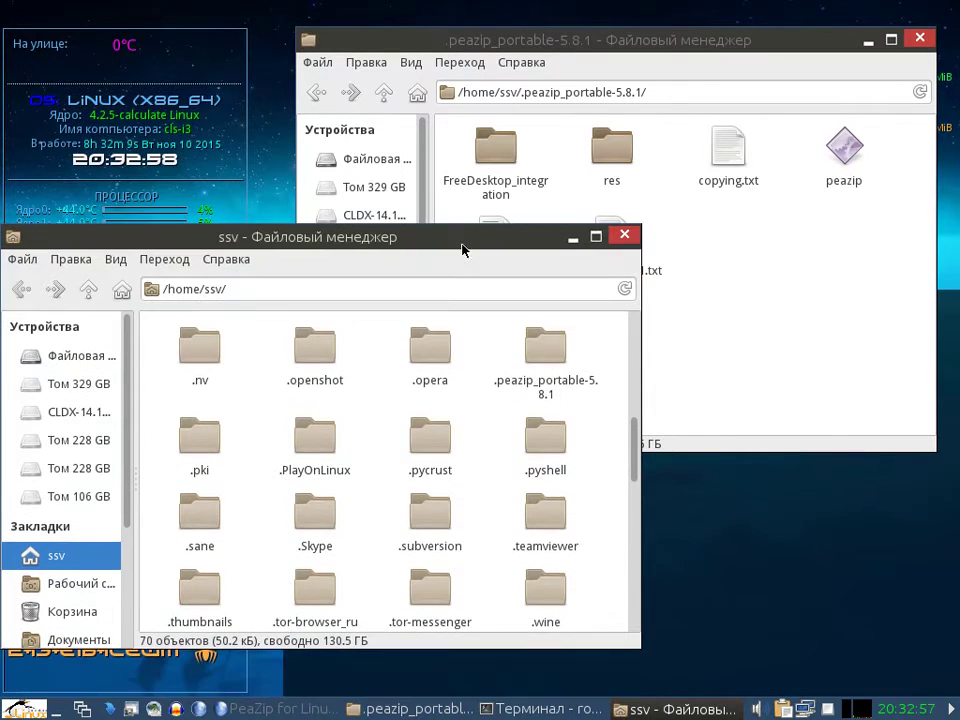
{"action": "scroll", "coordinate": [403, 424], "scroll_direction": "down", "scroll_amount": 6}
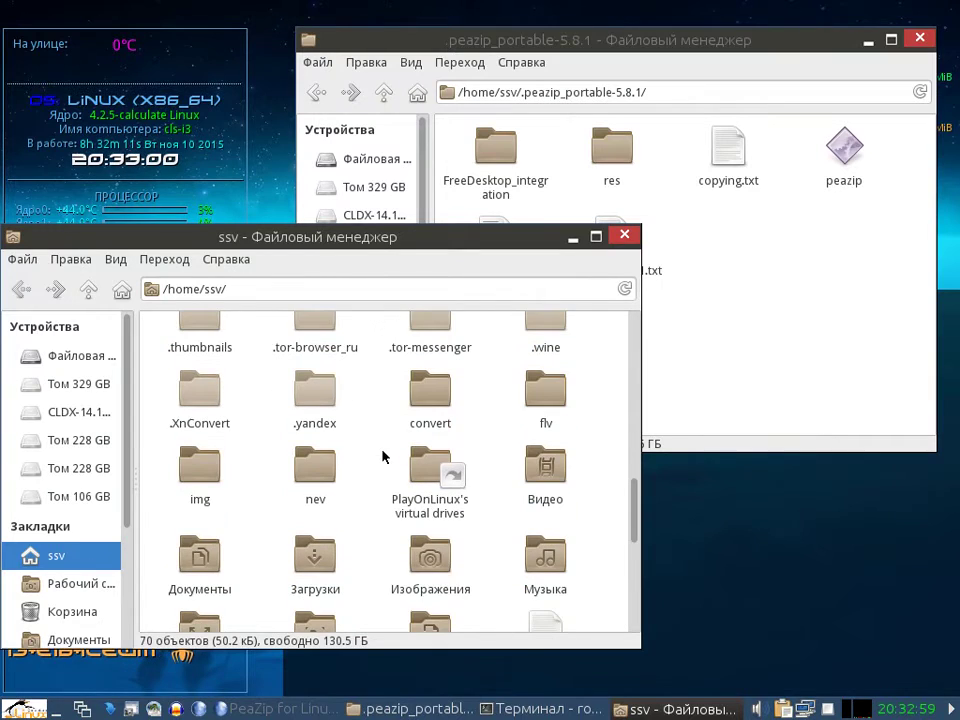
{"action": "scroll", "coordinate": [375, 484], "scroll_direction": "down", "scroll_amount": 4}
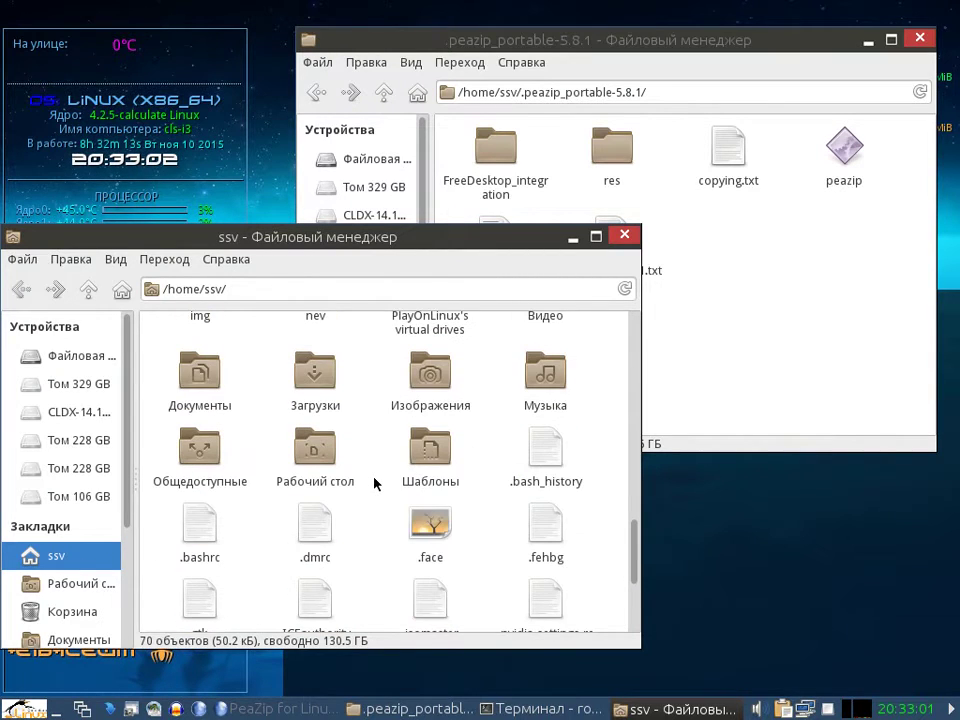
{"action": "scroll", "coordinate": [375, 484], "scroll_direction": "up", "scroll_amount": 3}
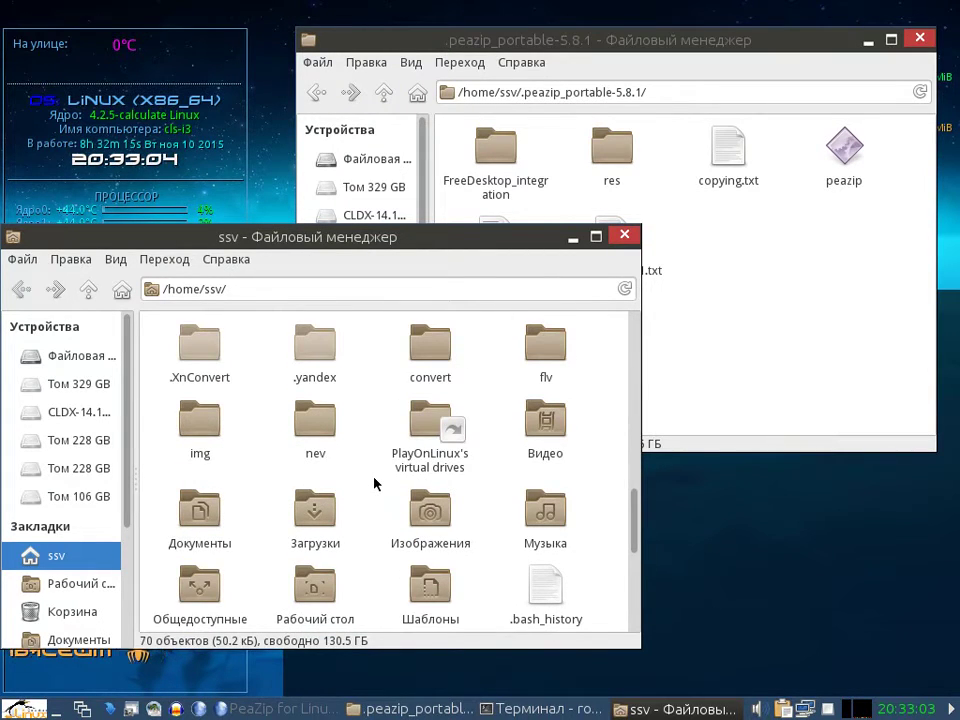
{"action": "scroll", "coordinate": [352, 519], "scroll_direction": "up", "scroll_amount": 5}
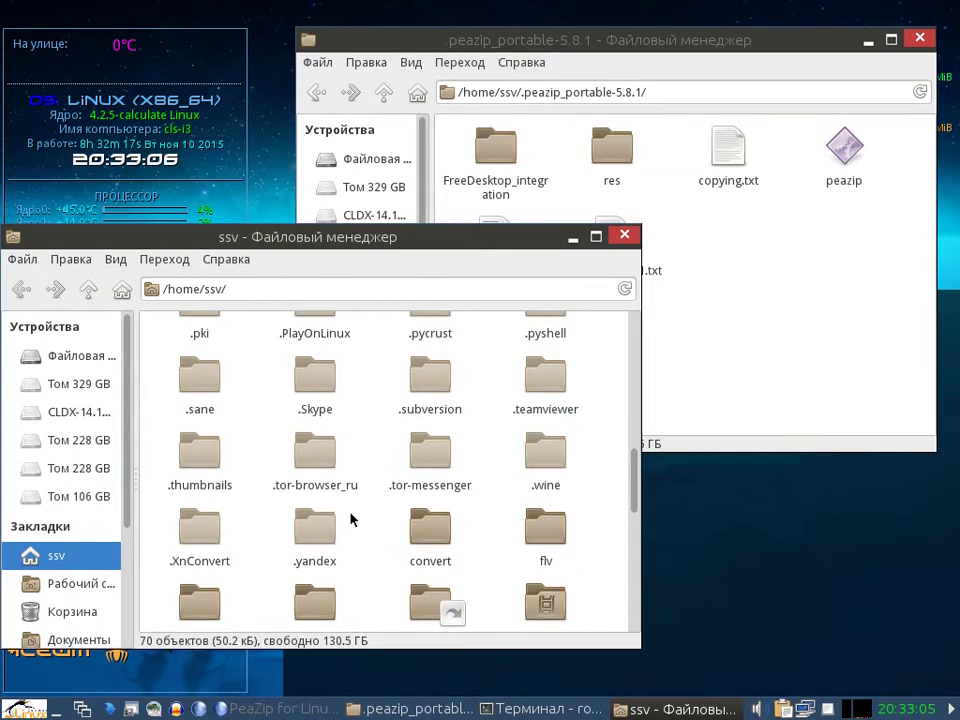
{"action": "scroll", "coordinate": [352, 519], "scroll_direction": "up", "scroll_amount": 3}
{"action": "scroll", "coordinate": [352, 519], "scroll_direction": "up", "scroll_amount": 3}
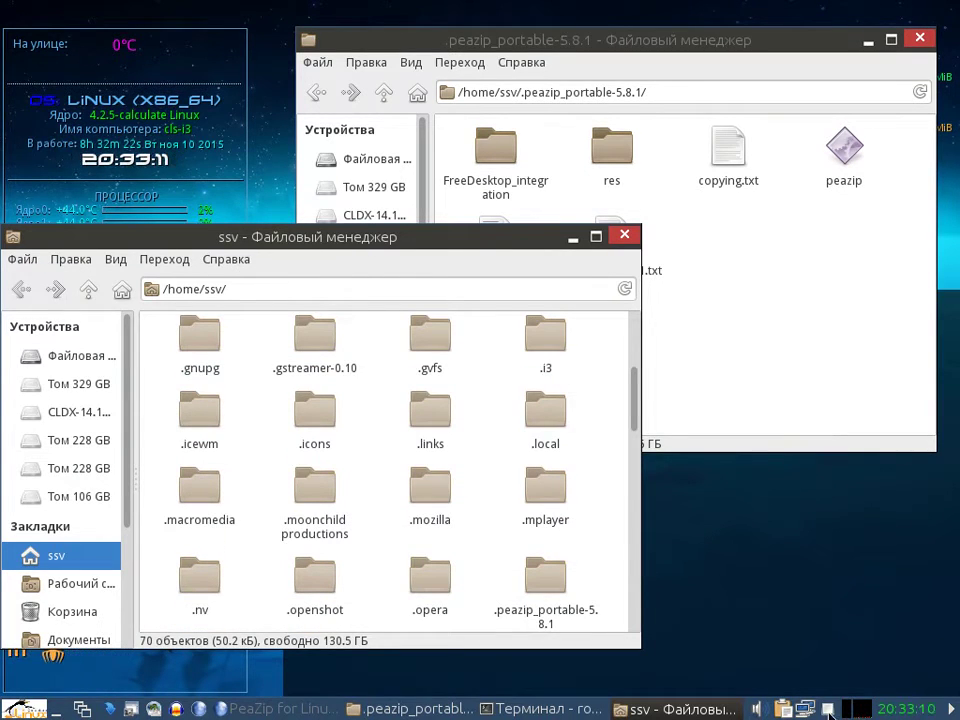
{"action": "left_click", "coordinate": [201, 438]}
{"action": "double_click", "coordinate": [201, 438]}
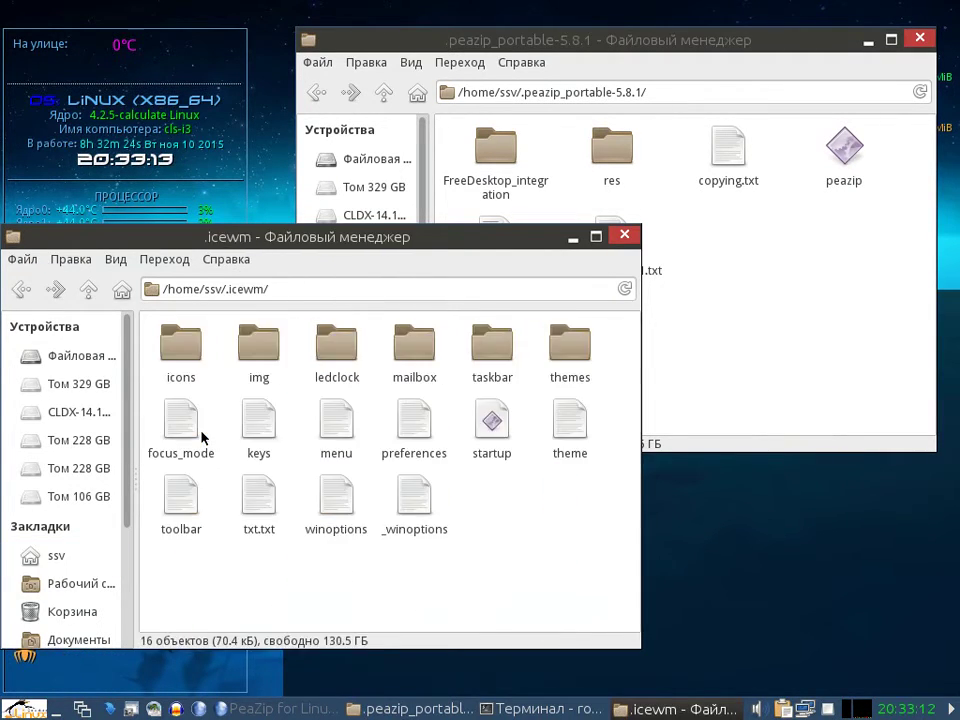
Step: Open the IceWM menu file in Leafpad and maximize the editor window
{"action": "right_click", "coordinate": [340, 437]}
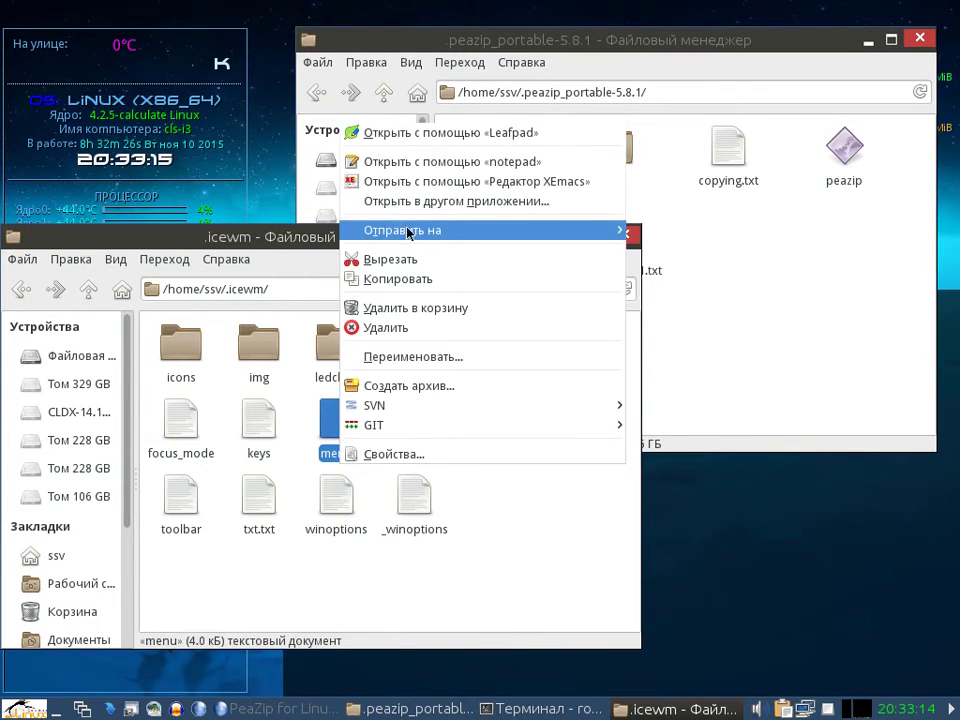
{"action": "left_click", "coordinate": [447, 137]}
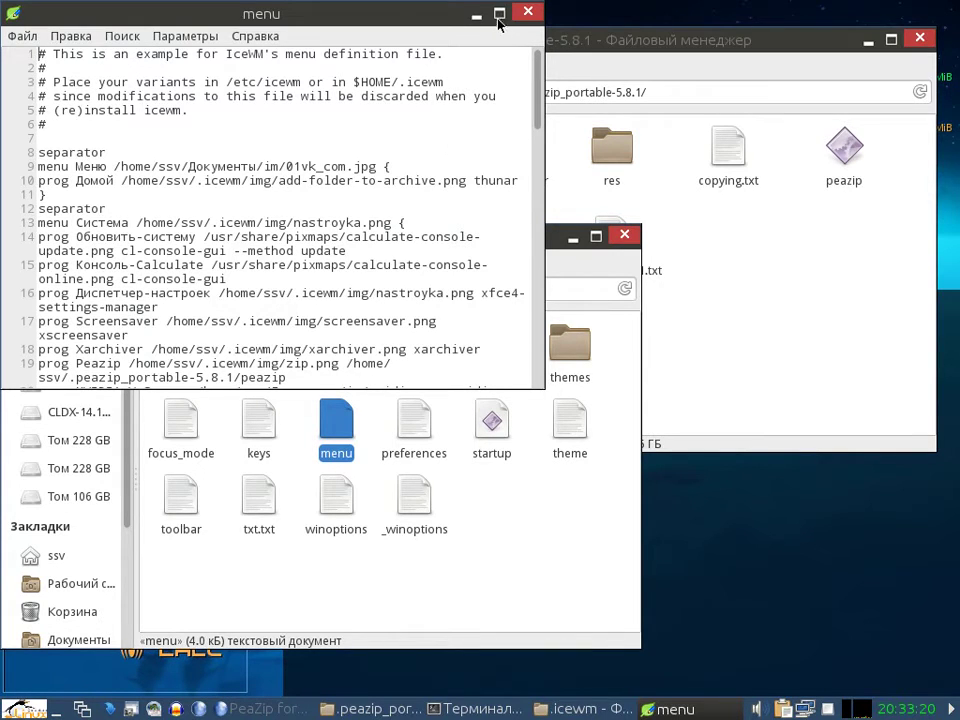
{"action": "double_click", "coordinate": [376, 19]}
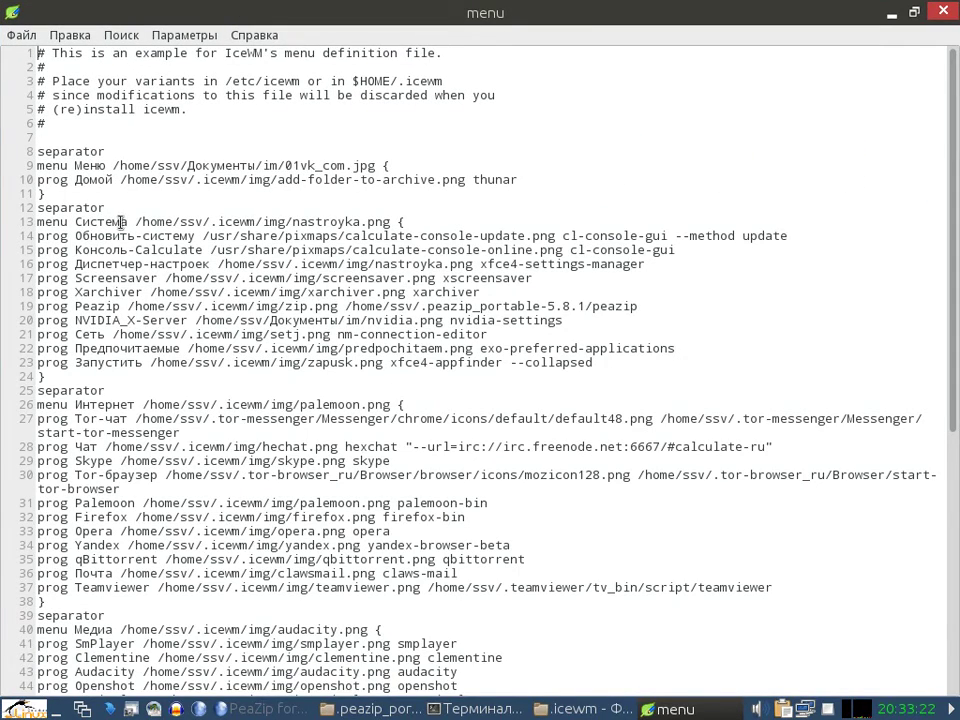
Step: Highlight the Система menu name, the whole Peazip entry on line 19 and its zip.png icon path
{"action": "left_click_drag", "start_coordinate": [127, 221], "coordinate": [75, 221]}
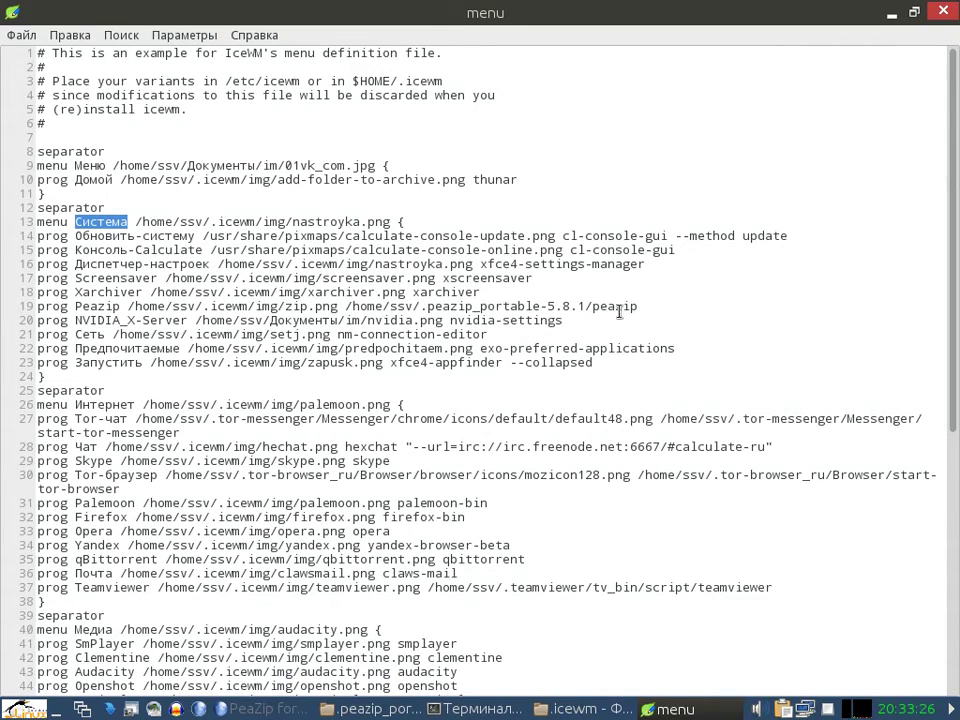
{"action": "left_click_drag", "start_coordinate": [637, 306], "coordinate": [36, 306]}
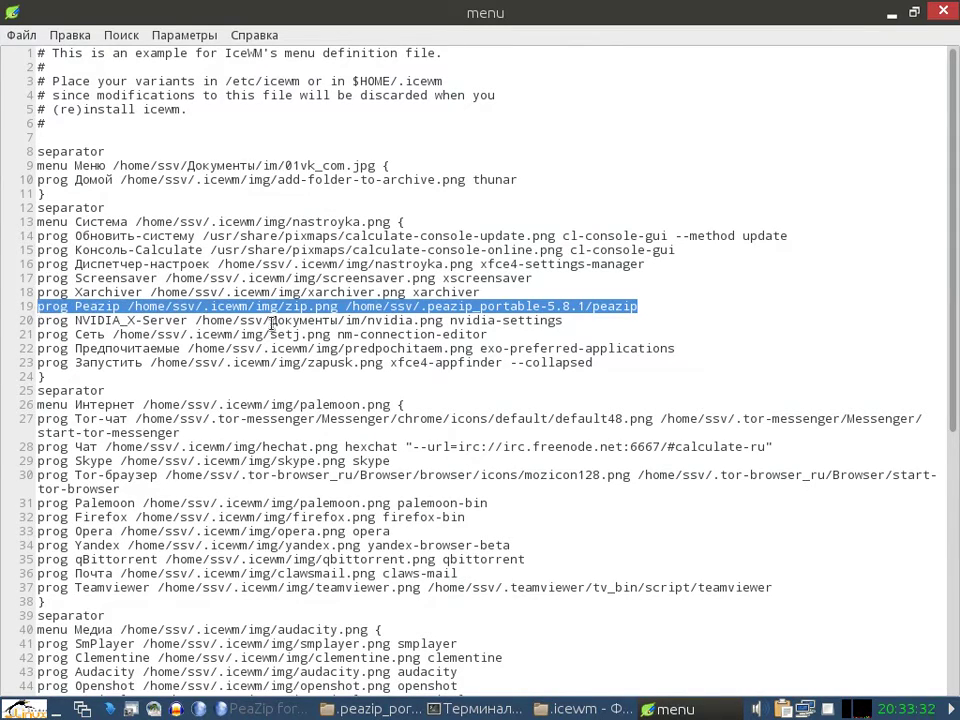
{"action": "left_click", "coordinate": [344, 306]}
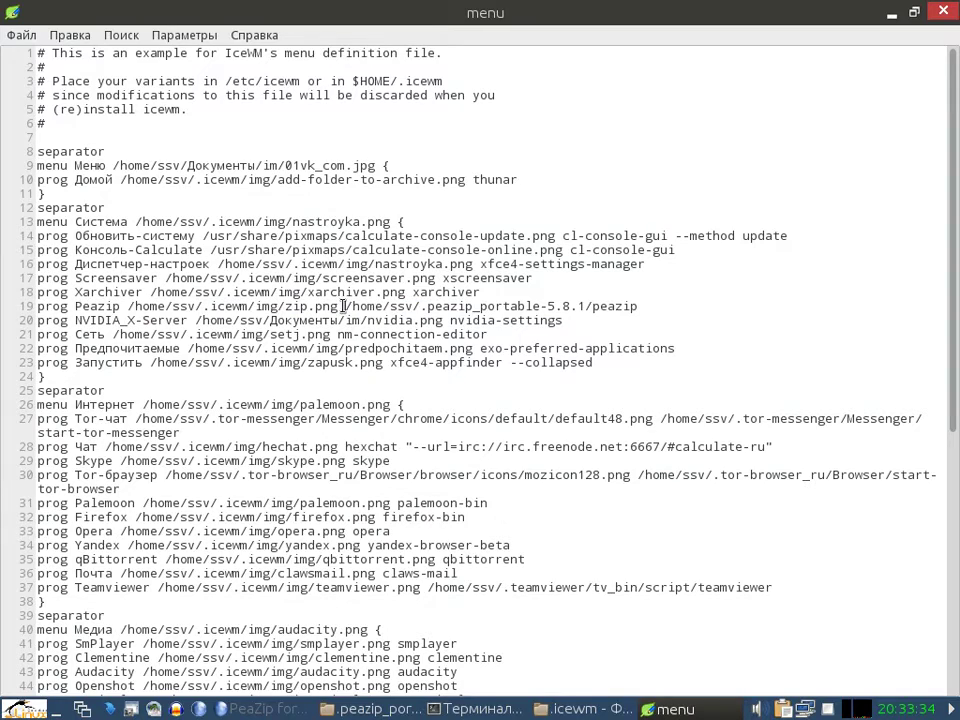
{"action": "left_click_drag", "start_coordinate": [340, 306], "coordinate": [127, 306]}
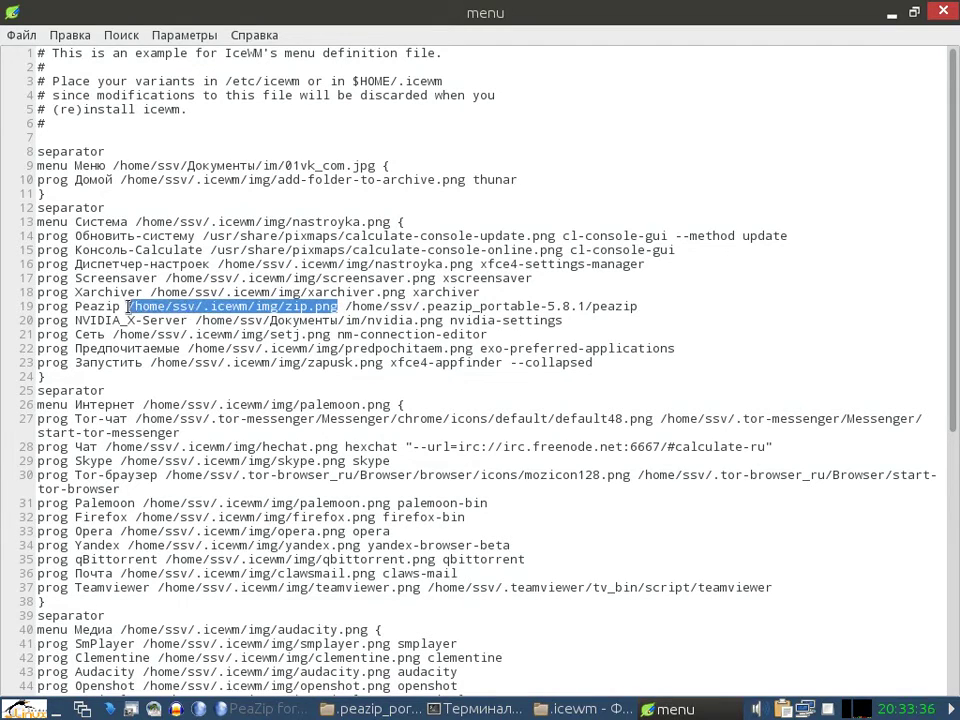
Step: Locate zip.png in the .icewm/img folder and highlight its path again in the menu file's Peazip entry
{"action": "left_click", "coordinate": [560, 710]}
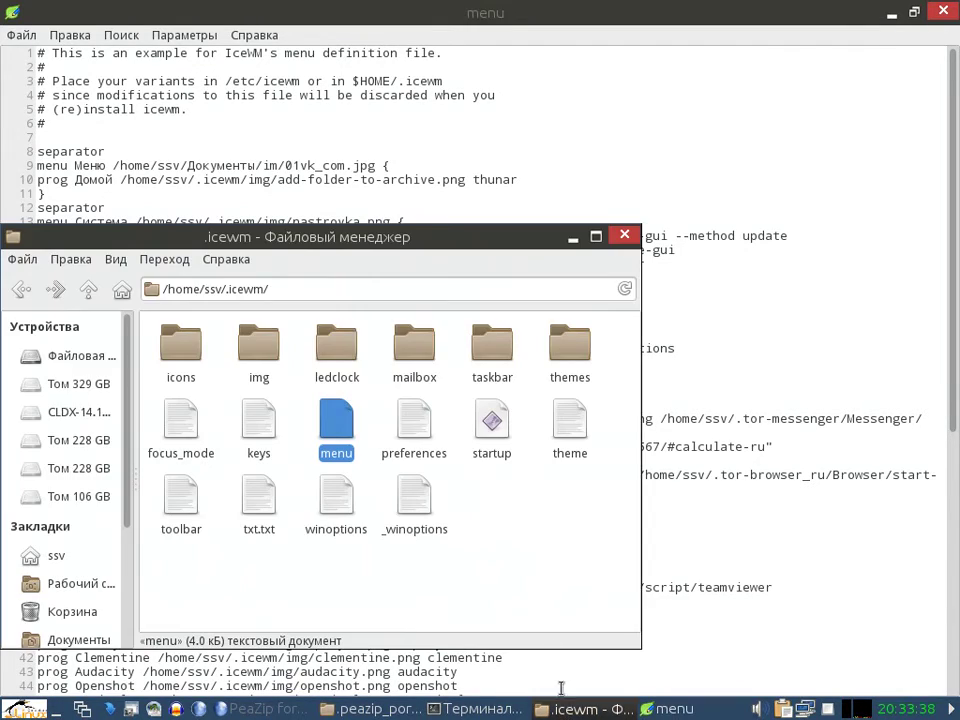
{"action": "double_click", "coordinate": [268, 372]}
{"action": "scroll", "coordinate": [452, 450], "scroll_direction": "down", "scroll_amount": 10}
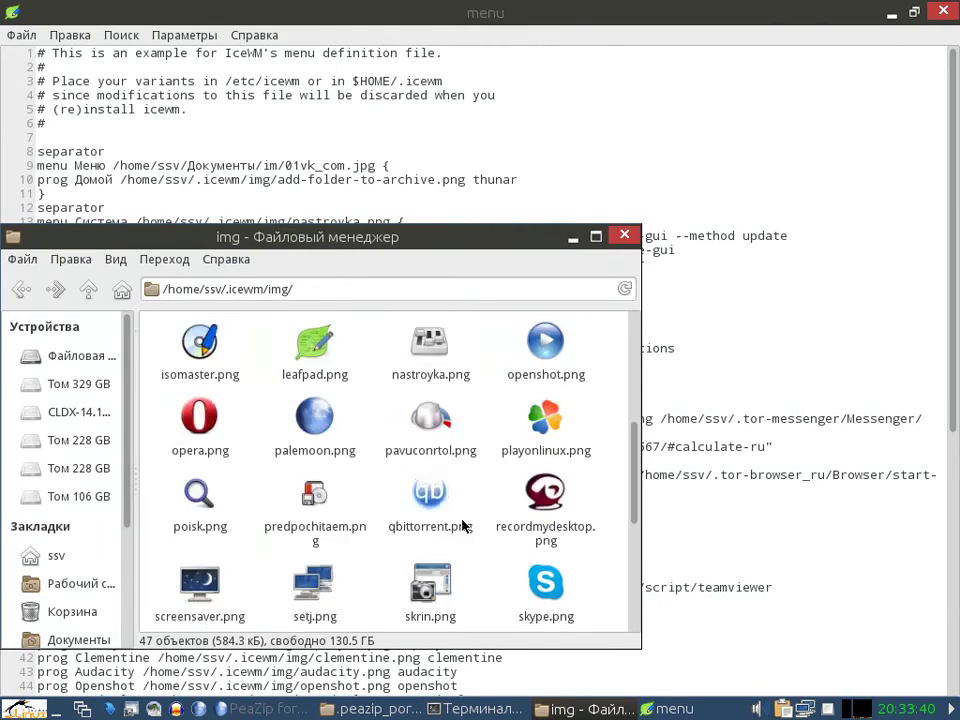
{"action": "left_click", "coordinate": [443, 590]}
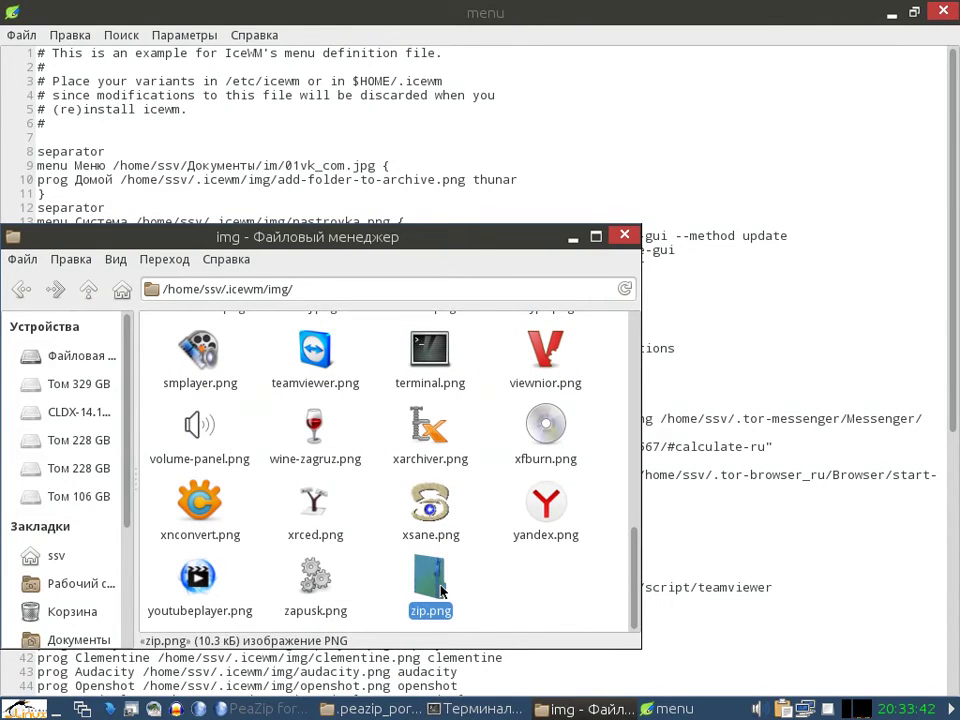
{"action": "left_click", "coordinate": [356, 137]}
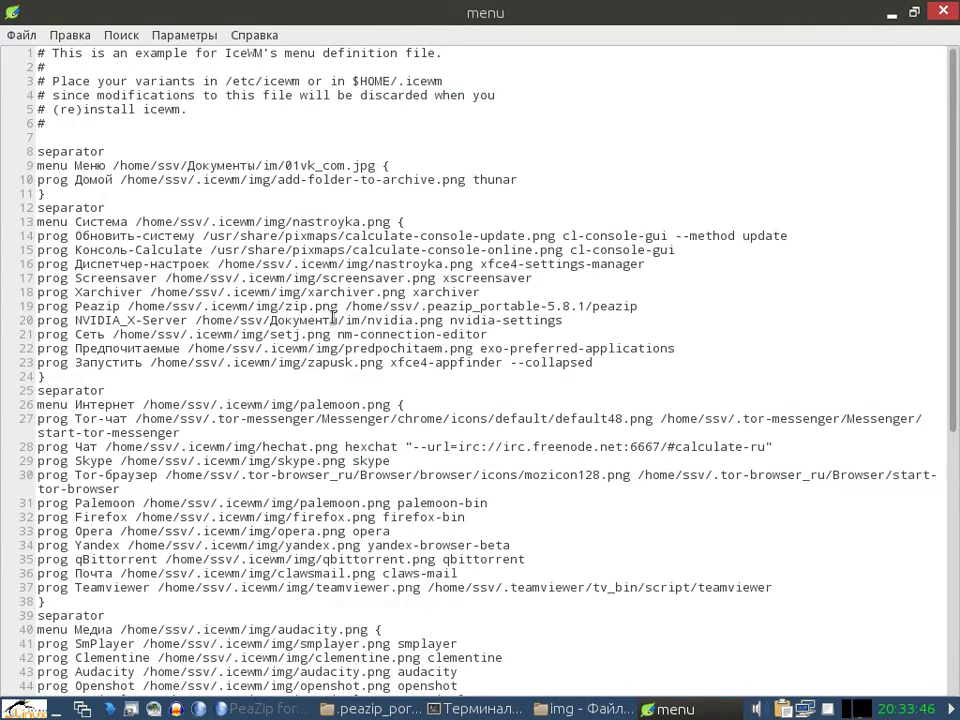
{"action": "left_click_drag", "start_coordinate": [338, 307], "coordinate": [128, 308]}
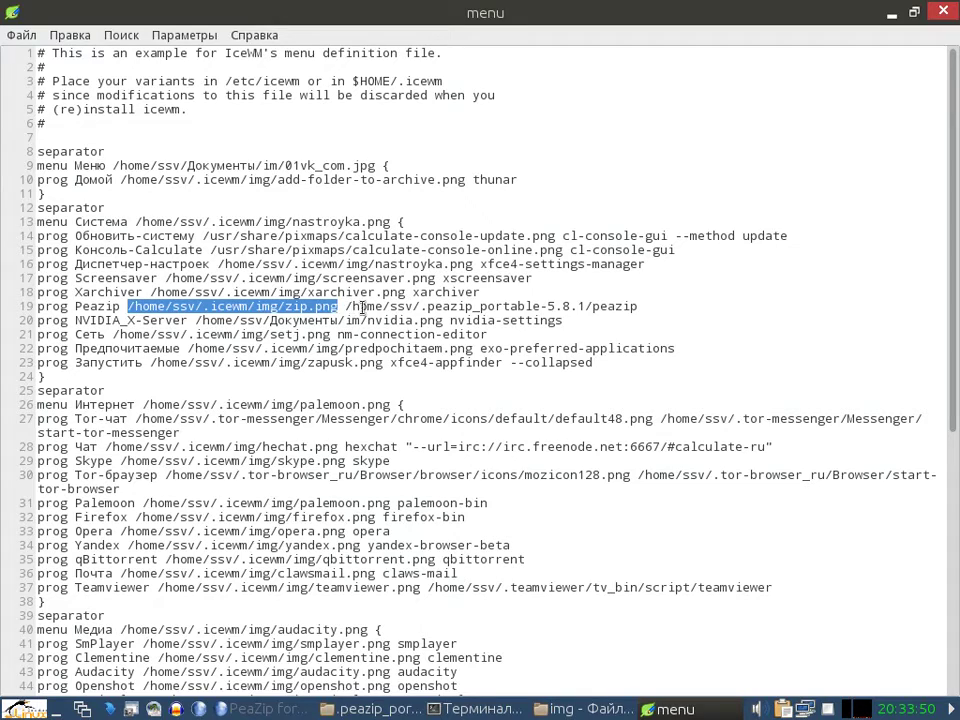
Step: Highlight the peazip executable path on line 19, compare it with the peazip file and path in the .peazip_portable-5.8.1 folder, and close that folder
{"action": "left_click_drag", "start_coordinate": [637, 306], "coordinate": [348, 306]}
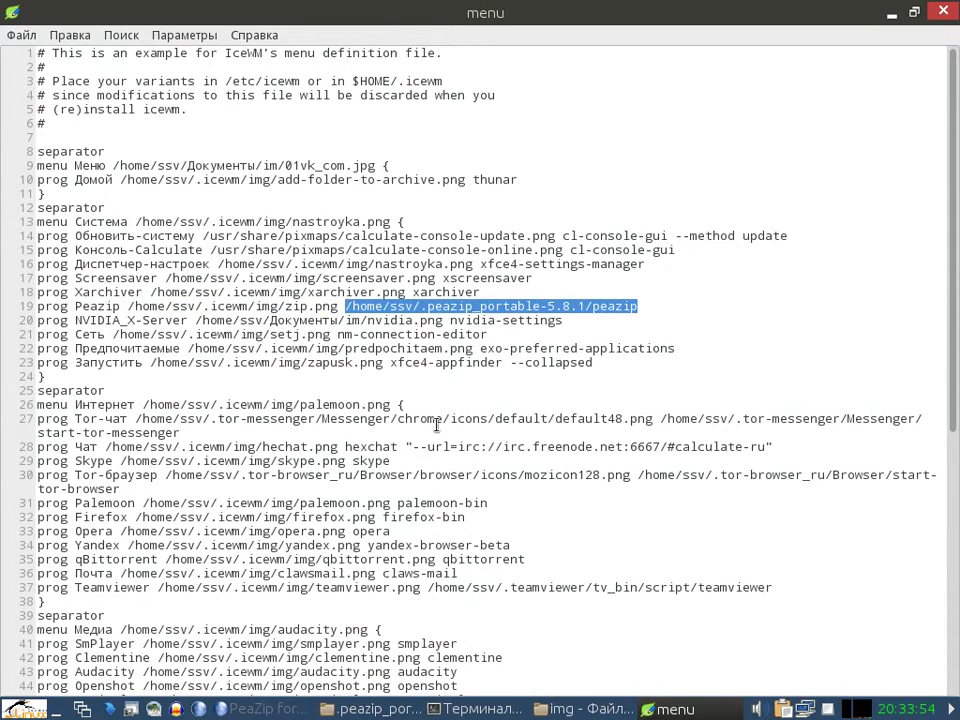
{"action": "left_click", "coordinate": [396, 709]}
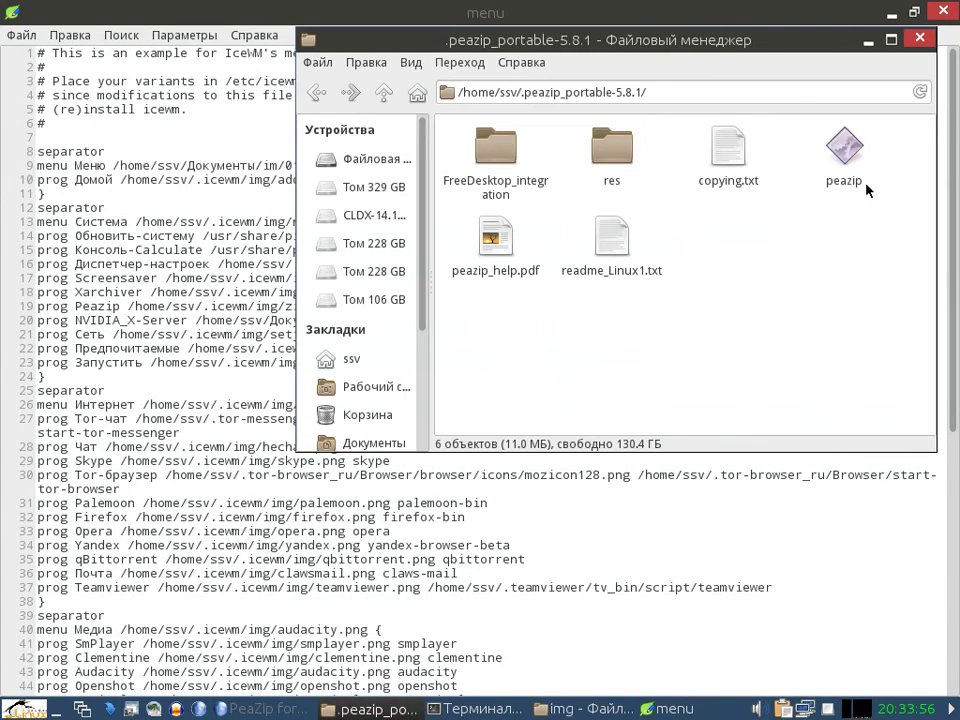
{"action": "left_click", "coordinate": [845, 150]}
{"action": "left_click_drag", "start_coordinate": [646, 92], "coordinate": [340, 70]}
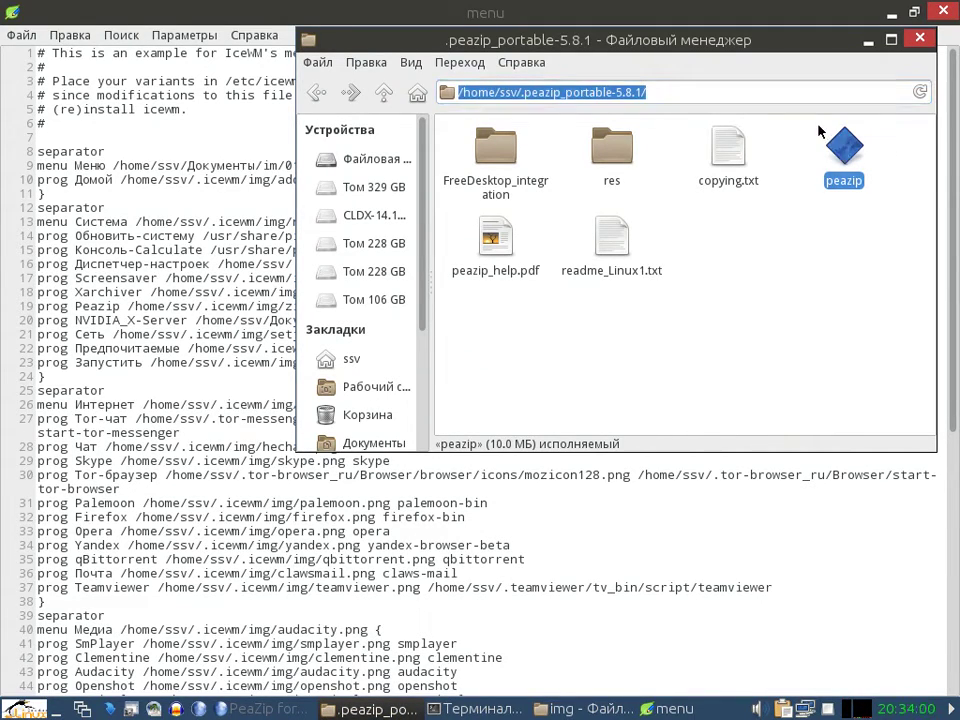
{"action": "left_click", "coordinate": [668, 146]}
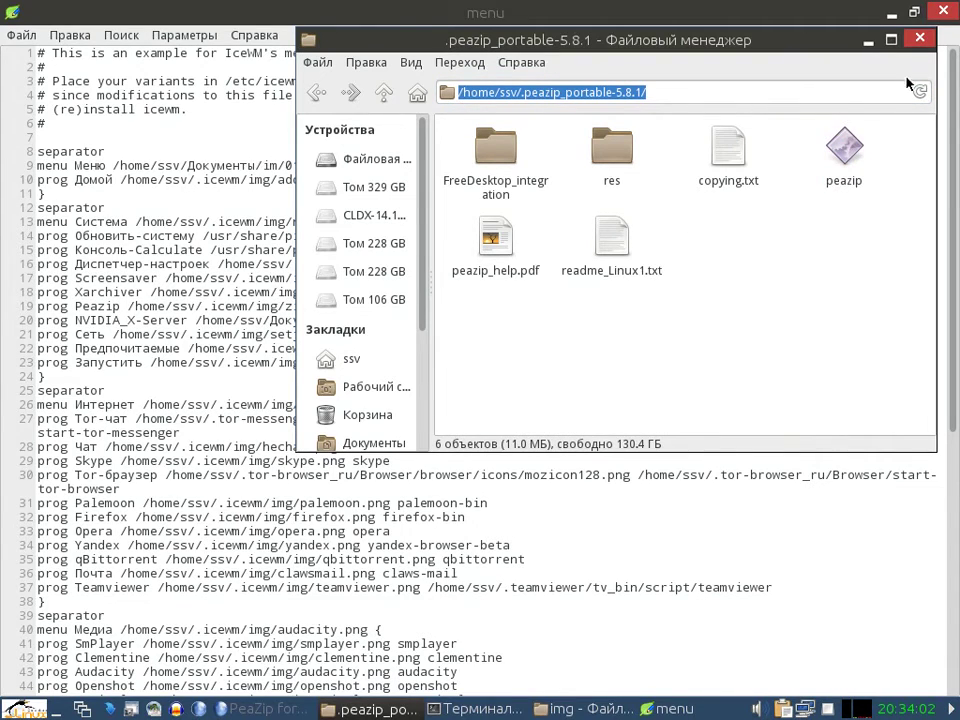
{"action": "key", "text": "alt+F4"}
Step: Exit the text editor showing the IceWM menu file and close the img folder window
{"action": "left_click", "coordinate": [20, 35]}
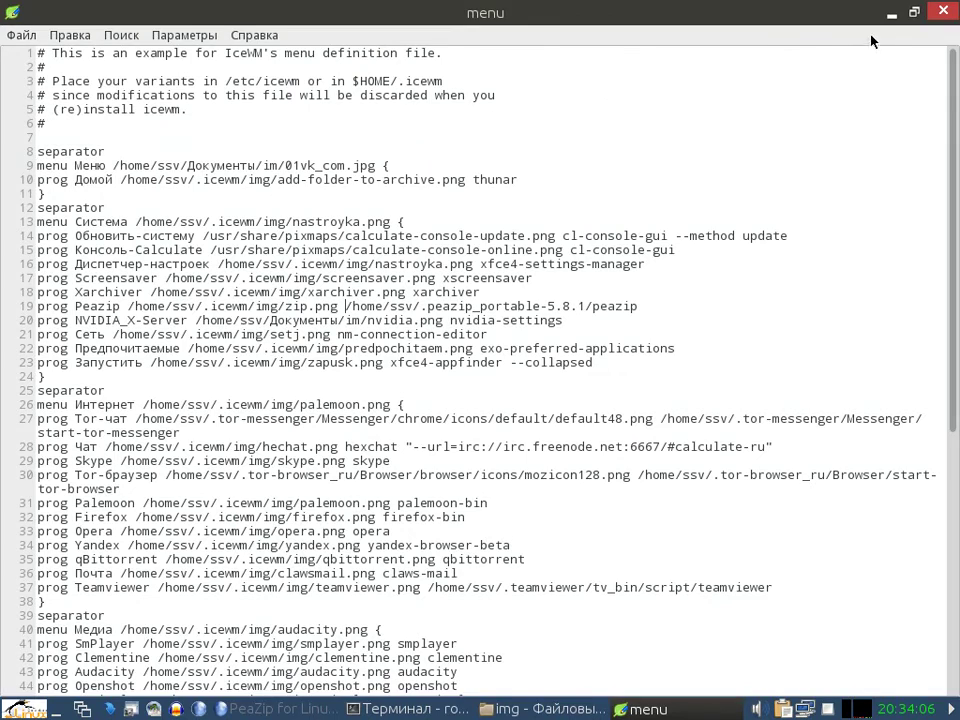
{"action": "left_click", "coordinate": [912, 13]}
{"action": "left_click", "coordinate": [23, 36]}
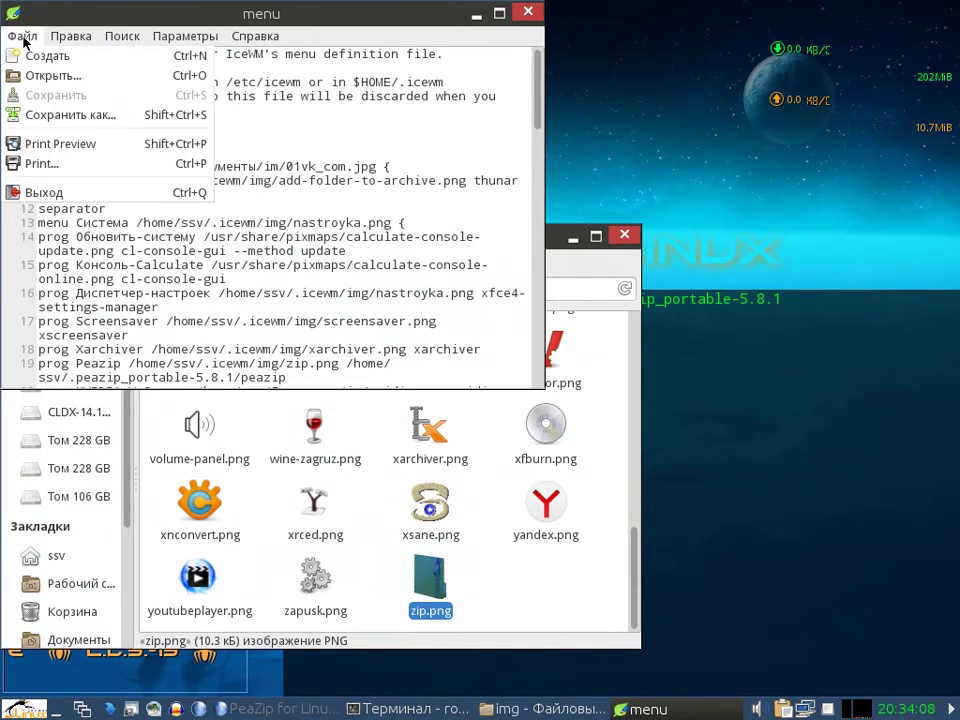
{"action": "left_click", "coordinate": [54, 194]}
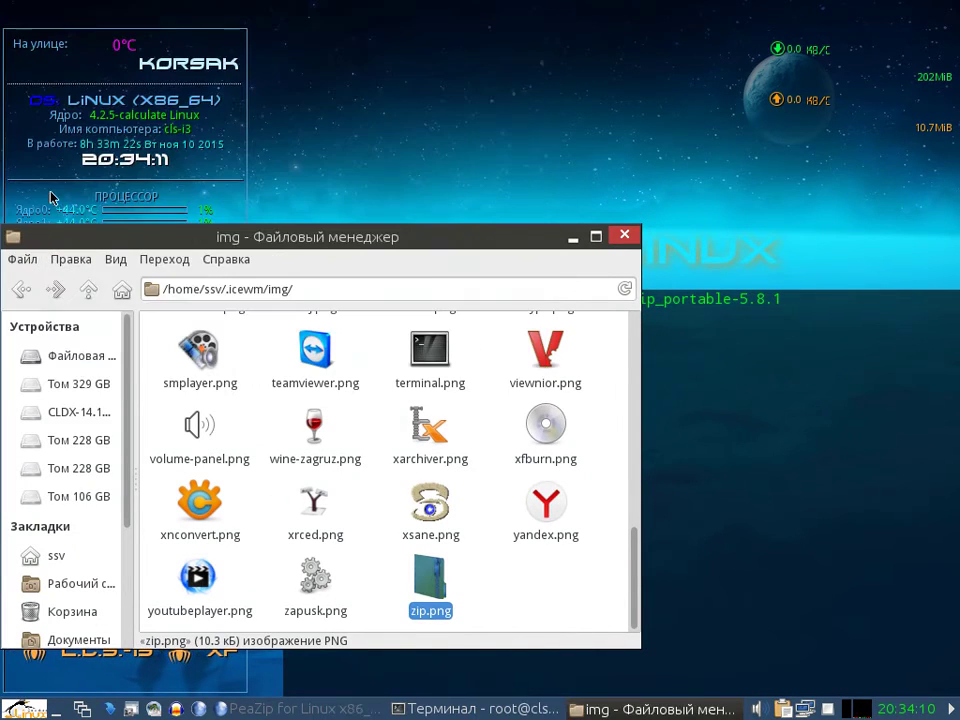
{"action": "left_click", "coordinate": [577, 411]}
{"action": "left_click", "coordinate": [624, 235]}
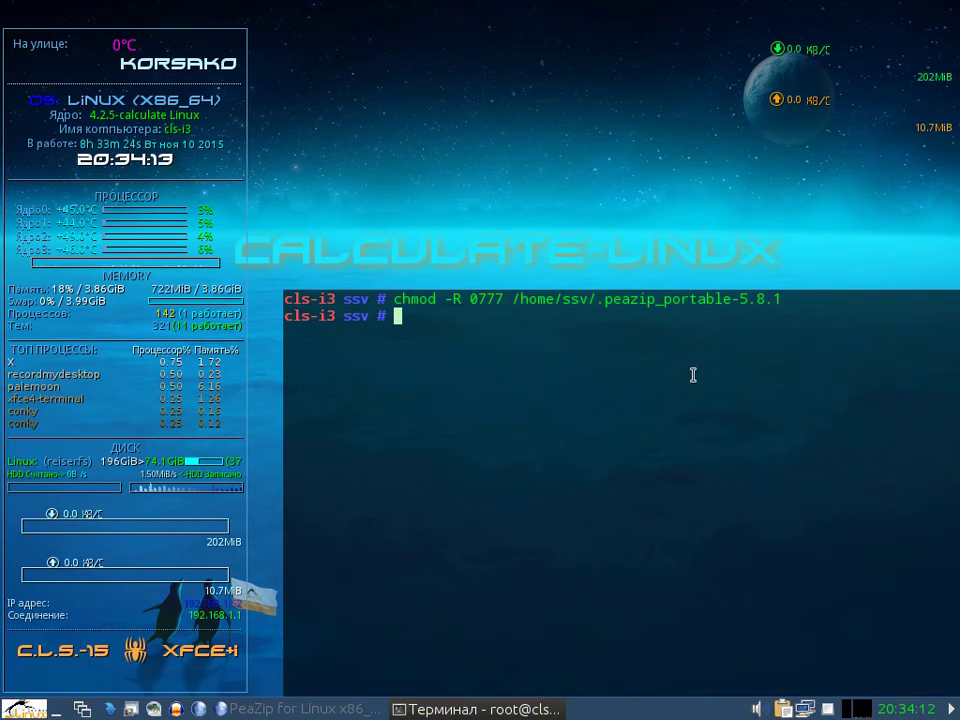
Step: Leave the root shell and close the terminal session with the exit command
{"action": "type", "text": "e"}
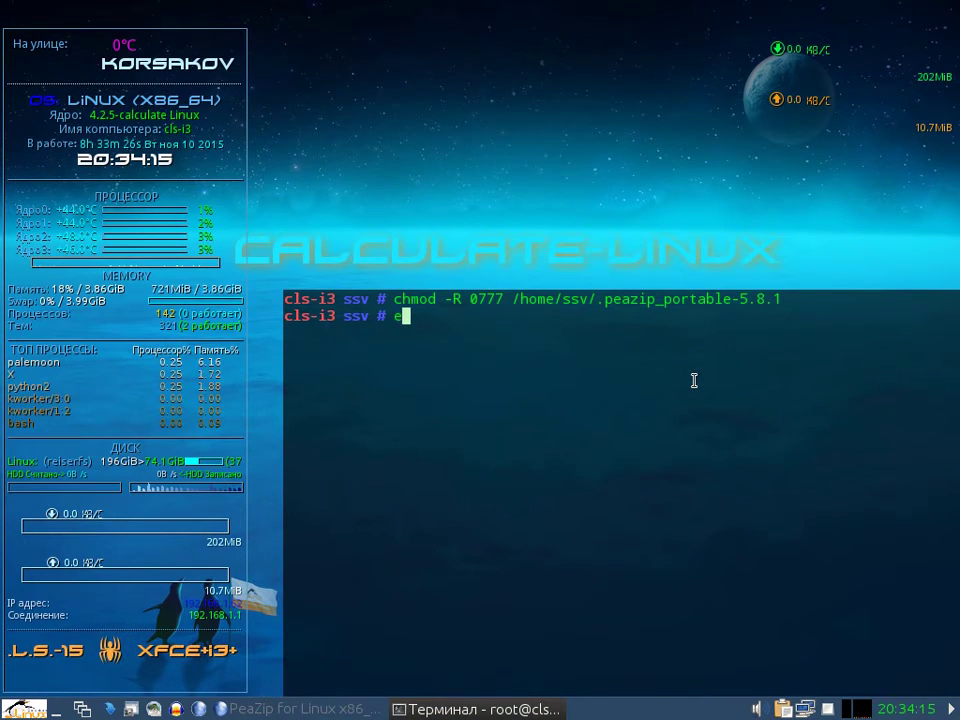
{"action": "type", "text": "xit"}
{"action": "key", "text": "Return"}
{"action": "type", "text": "exit"}
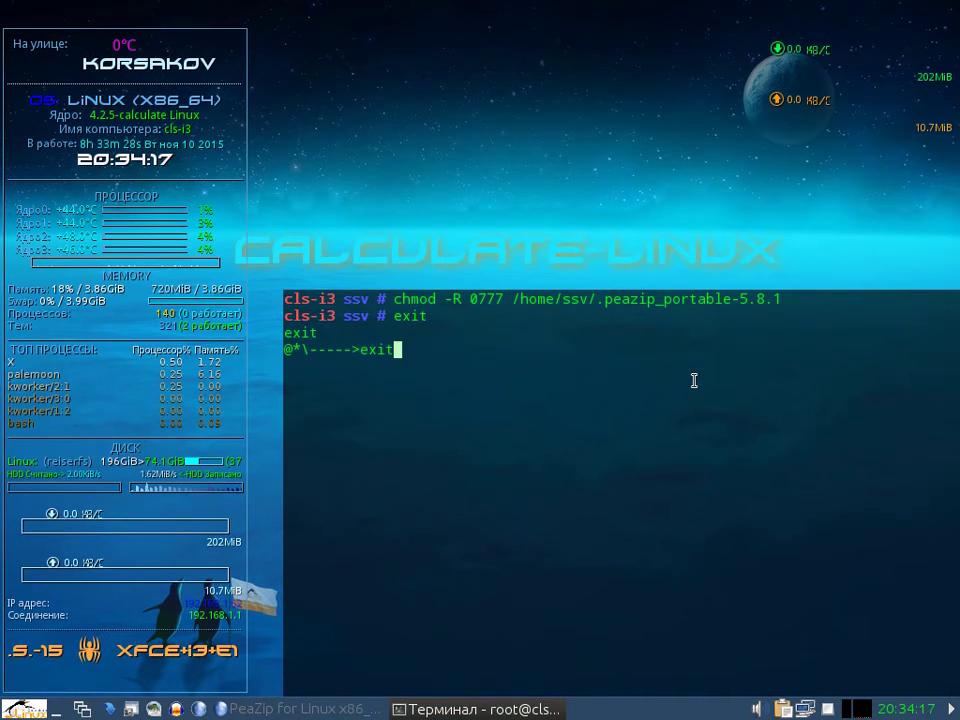
{"action": "key", "text": "Return"}
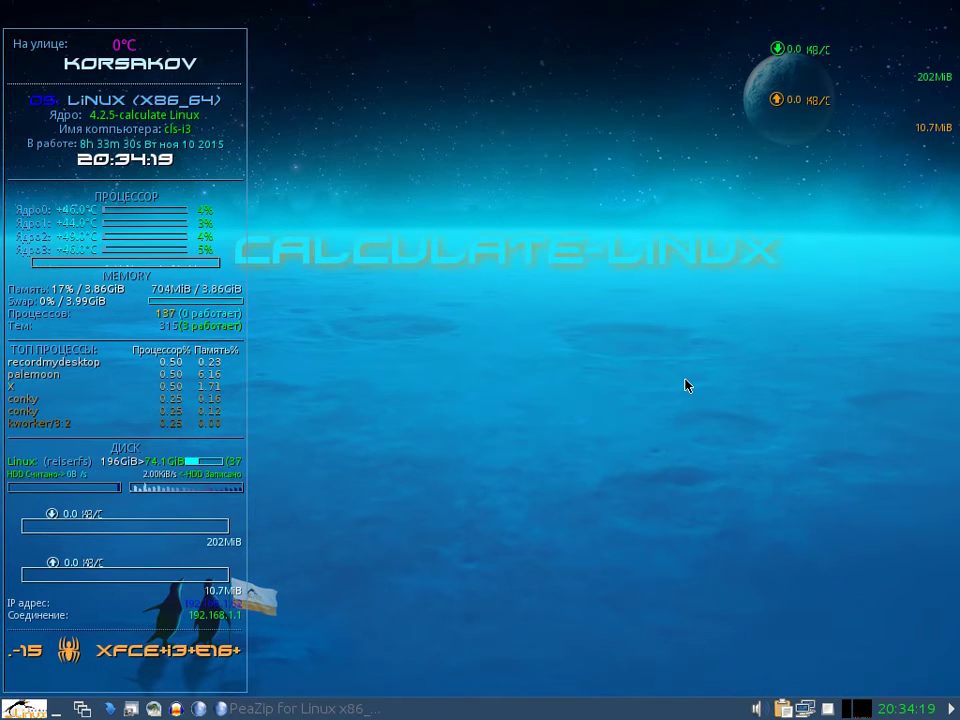
Step: Restart the IceWM window manager and reopen its main menu
{"action": "left_click", "coordinate": [25, 708]}
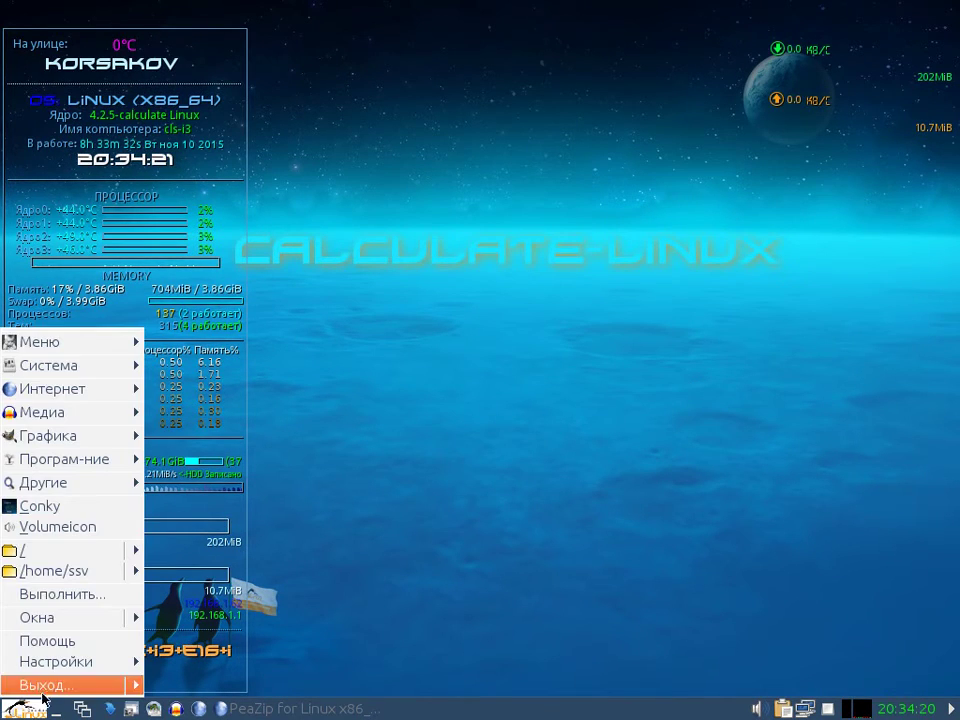
{"action": "left_click", "coordinate": [126, 684]}
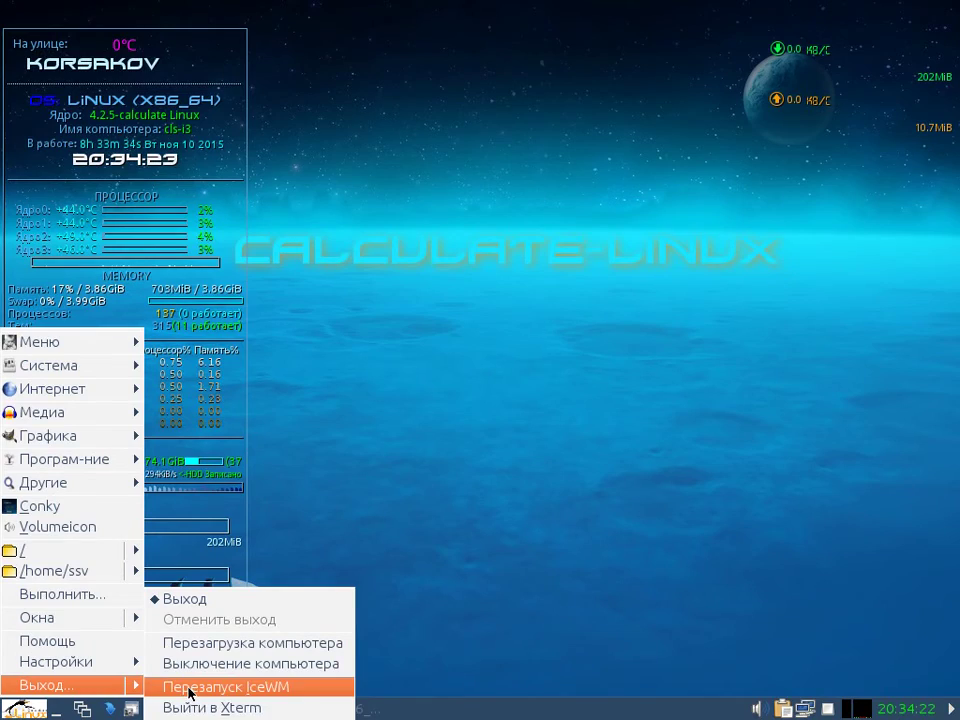
{"action": "left_click", "coordinate": [193, 687]}
{"action": "left_click", "coordinate": [68, 680]}
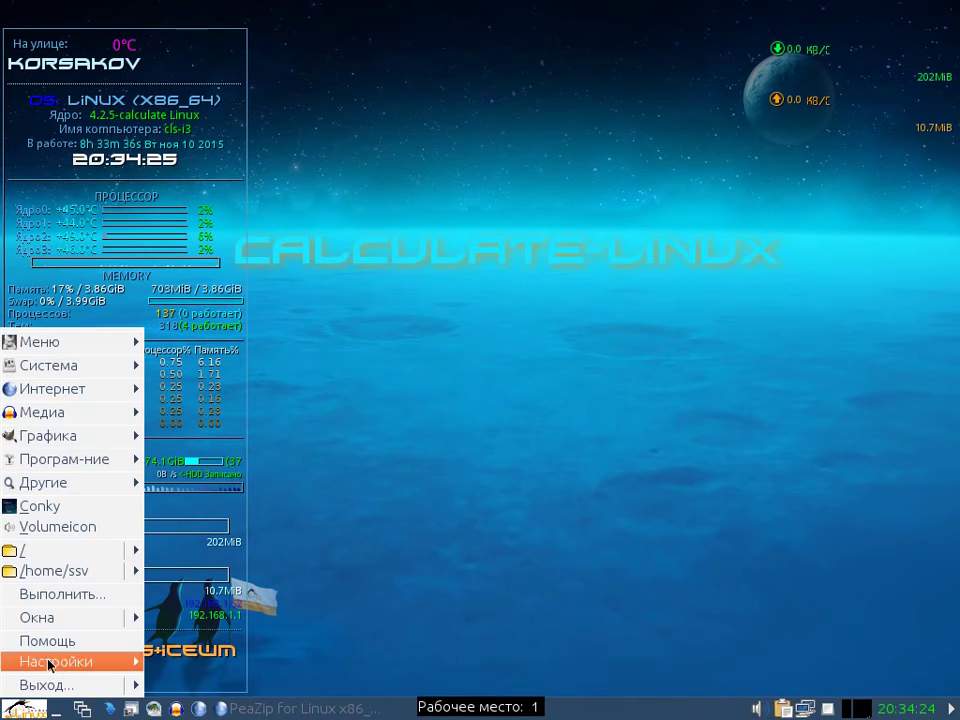